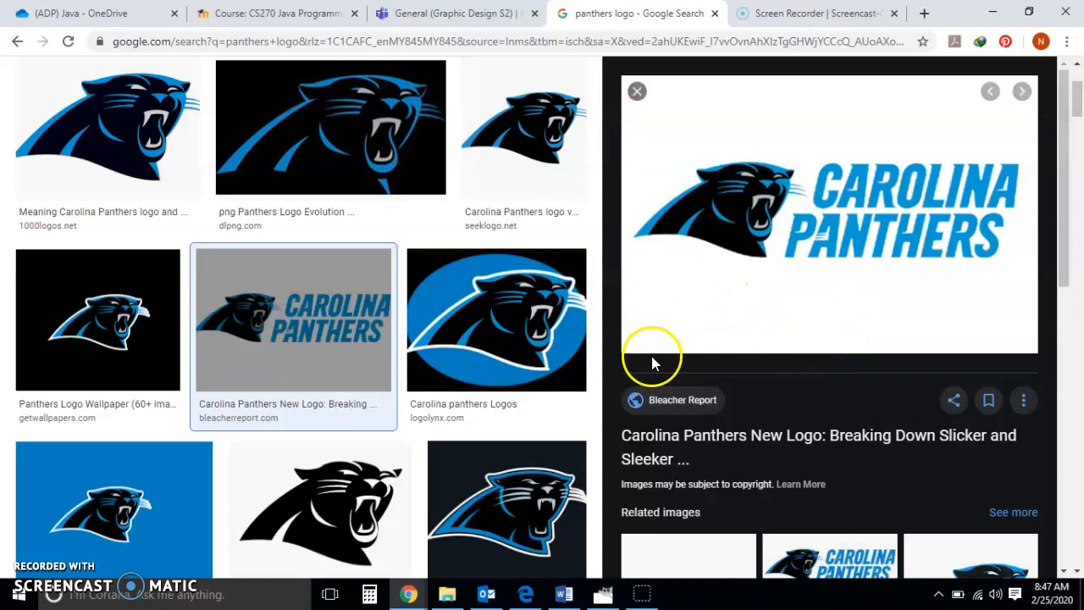
# - Switch to GIMP and make a rectangular selection of about 1002 × 494 px around the canvas's upper middle in Replace mode
pyautogui.click(603, 595)
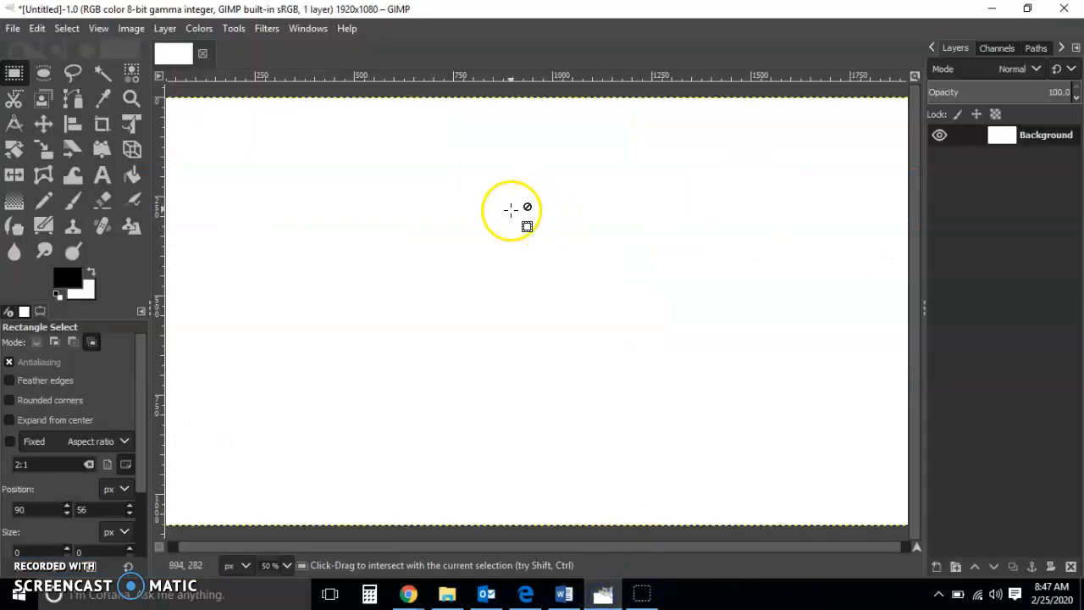
pyautogui.click(35, 341)
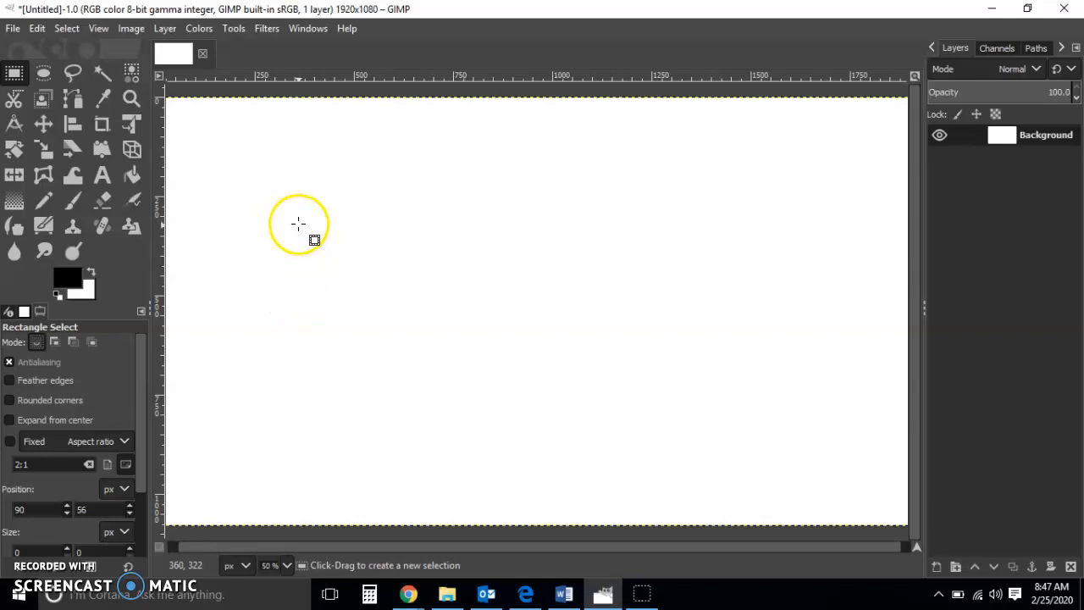
pyautogui.click(54, 341)
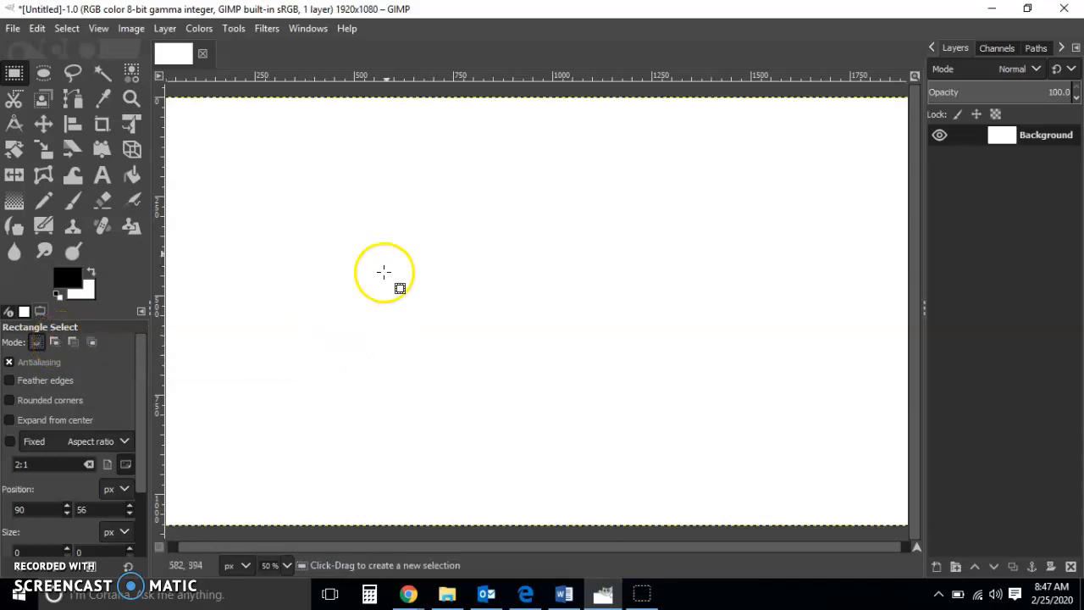
pyautogui.moveTo(290, 167); pyautogui.dragTo(657, 387)
pyautogui.moveTo(771, 243); pyautogui.dragTo(460, 491)
pyautogui.moveTo(581, 122); pyautogui.dragTo(659, 320)
pyautogui.moveTo(338, 166); pyautogui.dragTo(733, 364)
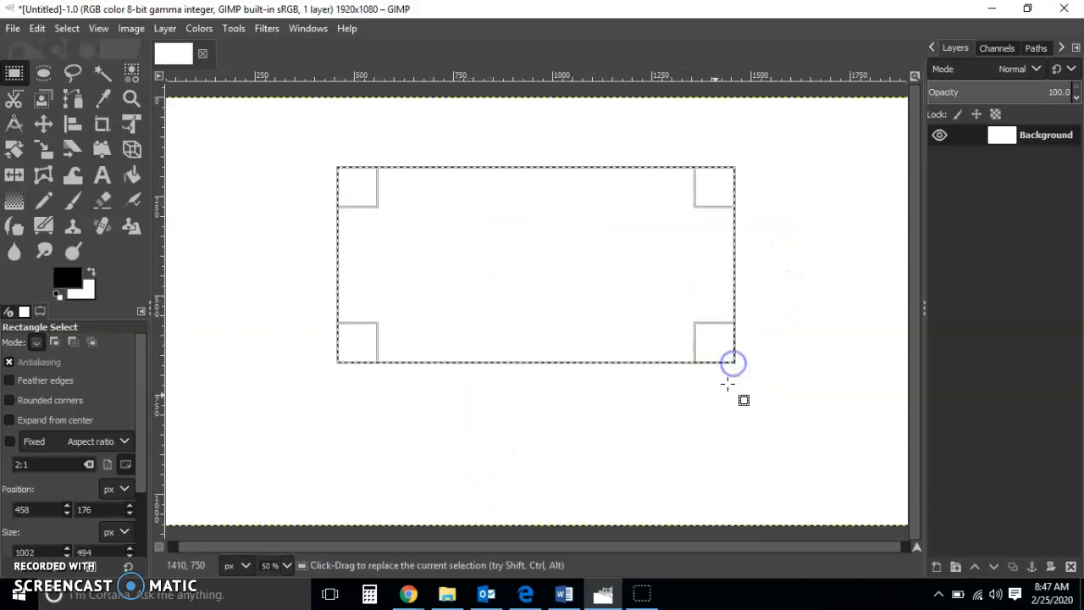
# - Shift the rectangular selection left and add three overlapping rectangles along its lower, upper-right and right edges
pyautogui.click(54, 340)
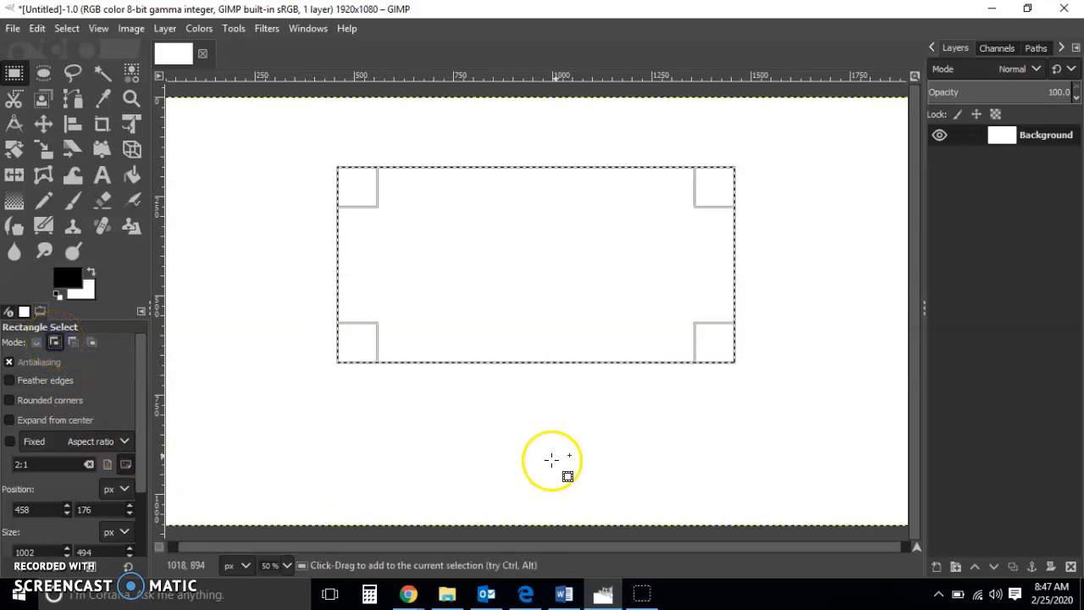
pyautogui.moveTo(514, 299); pyautogui.dragTo(447, 295)
pyautogui.moveTo(721, 417); pyautogui.dragTo(413, 262)
pyautogui.moveTo(626, 133); pyautogui.dragTo(754, 208)
pyautogui.moveTo(715, 243); pyautogui.dragTo(804, 367)
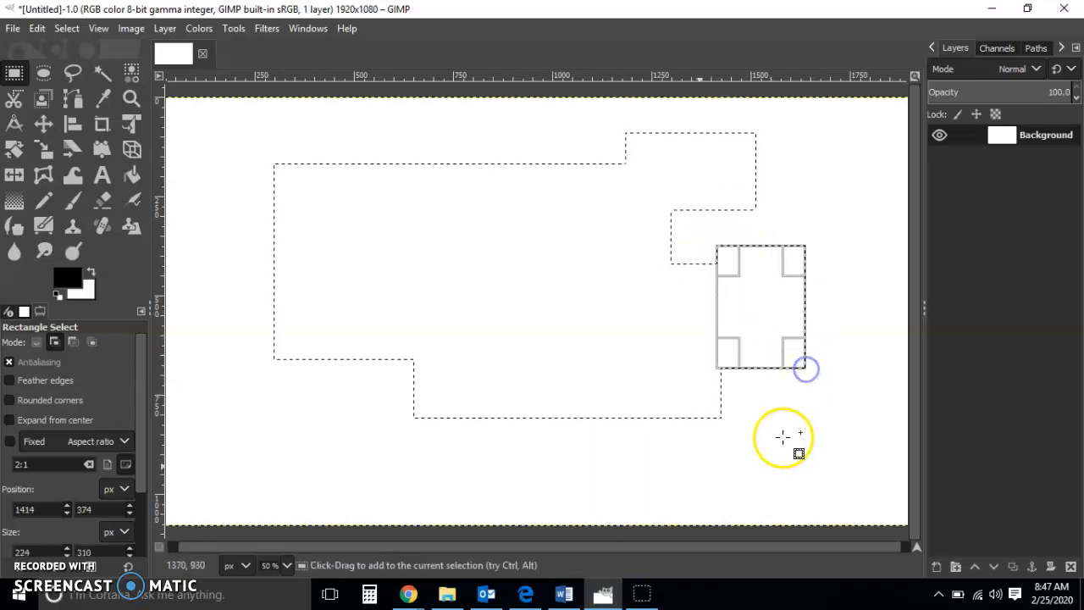
# - Subtract two rectangles from the selection, one at its lower edge and one of about 524 × 288 px at its upper edge
pyautogui.click(74, 346)
pyautogui.moveTo(465, 459); pyautogui.dragTo(619, 321)
pyautogui.moveTo(328, 132); pyautogui.dragTo(536, 247)
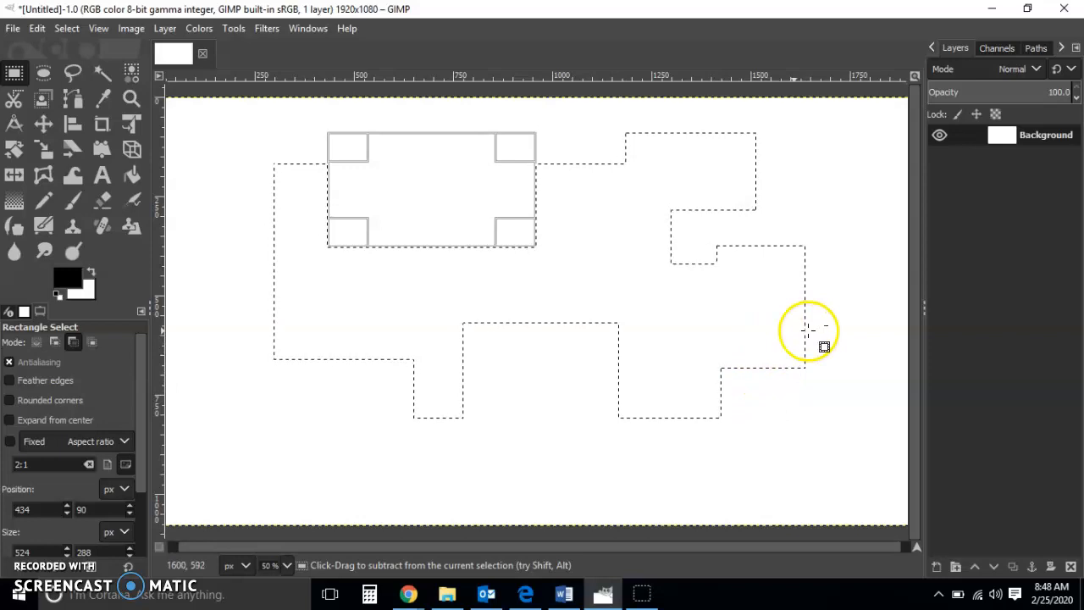
# - Intersect the selection with a rectangle of about 1242 × 926 px that leaves out its left end
pyautogui.click(91, 342)
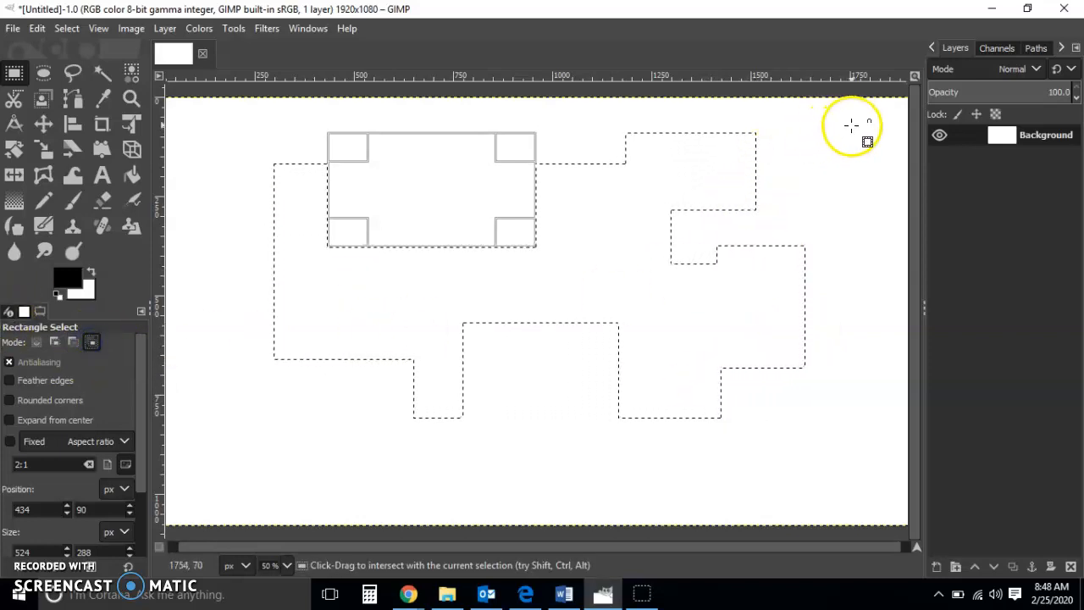
pyautogui.moveTo(862, 111); pyautogui.dragTo(369, 477)
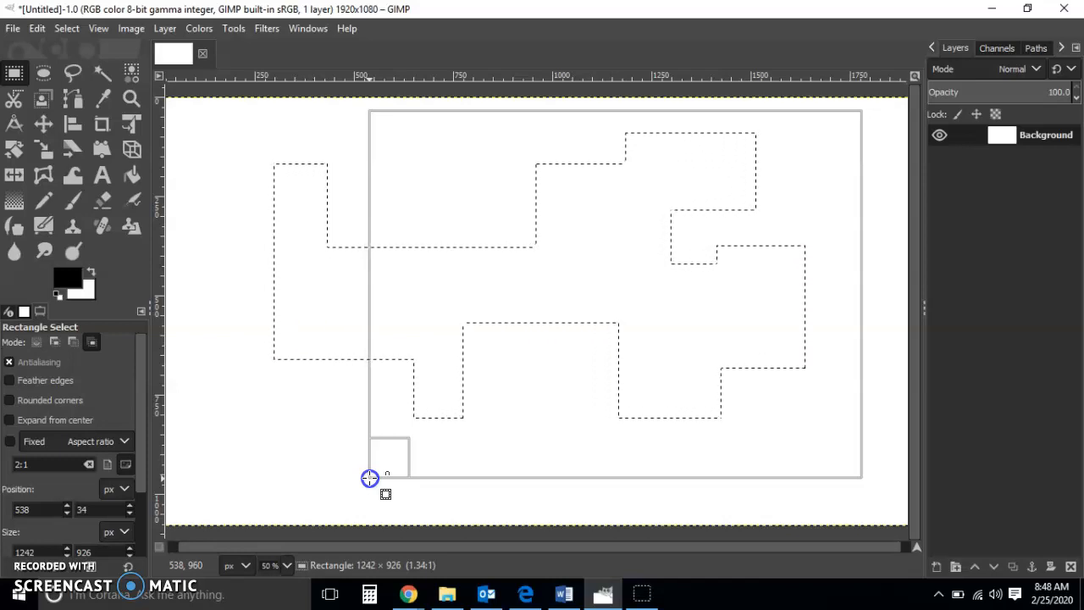
pyautogui.moveTo(370, 478); pyautogui.dragTo(370, 477)
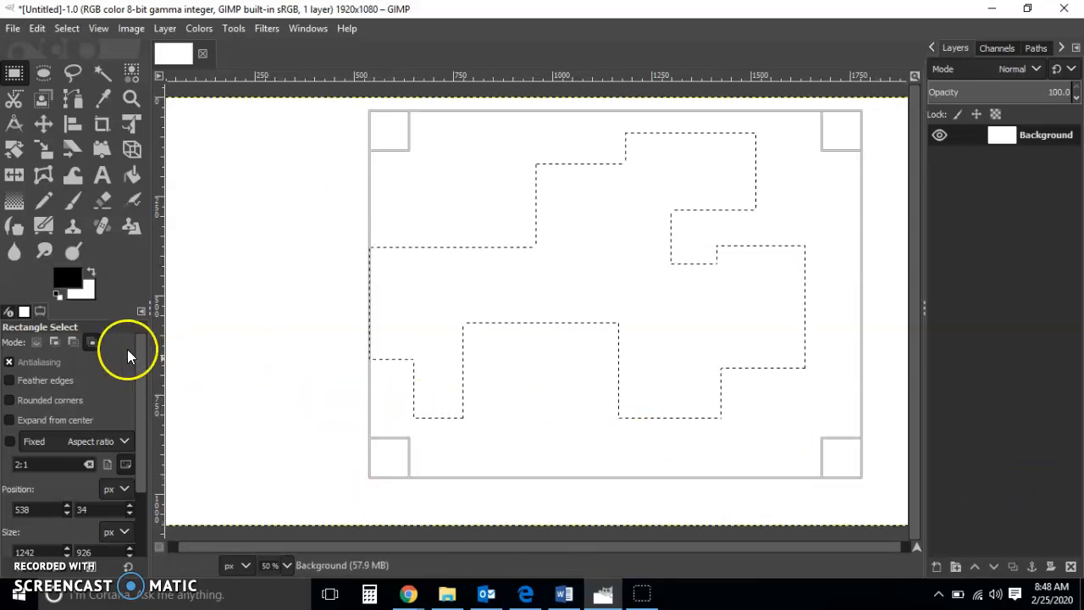
# - Intersect the selection with an ellipse of about 330 × 400 px, and add three overlapping ellipses below and to its right
pyautogui.click(44, 74)
pyautogui.moveTo(496, 131); pyautogui.dragTo(628, 290)
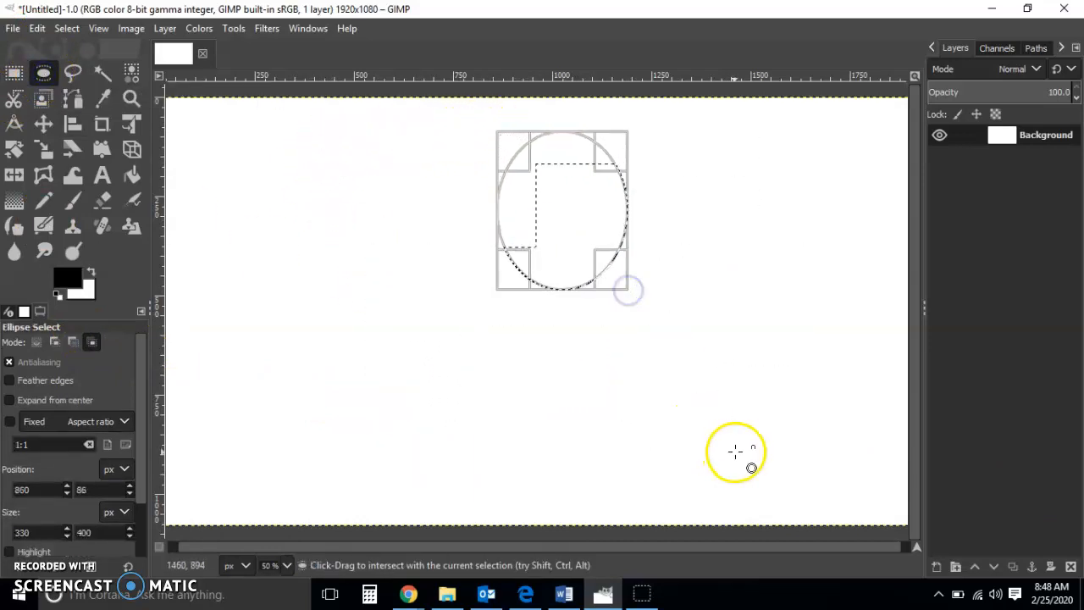
pyautogui.click(55, 342)
pyautogui.moveTo(698, 203); pyautogui.dragTo(547, 411)
pyautogui.moveTo(568, 115); pyautogui.dragTo(772, 273)
pyautogui.click(477, 277)
pyautogui.moveTo(478, 277)
pyautogui.mouseDown()
pyautogui.moveTo(566, 421)
pyautogui.moveTo(629, 453)
pyautogui.mouseUp()
# - Subtract two ellipses from the selection's right side, the upper one about 404 × 244 px
pyautogui.click(74, 342)
pyautogui.moveTo(777, 312); pyautogui.dragTo(608, 390)
pyautogui.moveTo(809, 144); pyautogui.dragTo(650, 240)
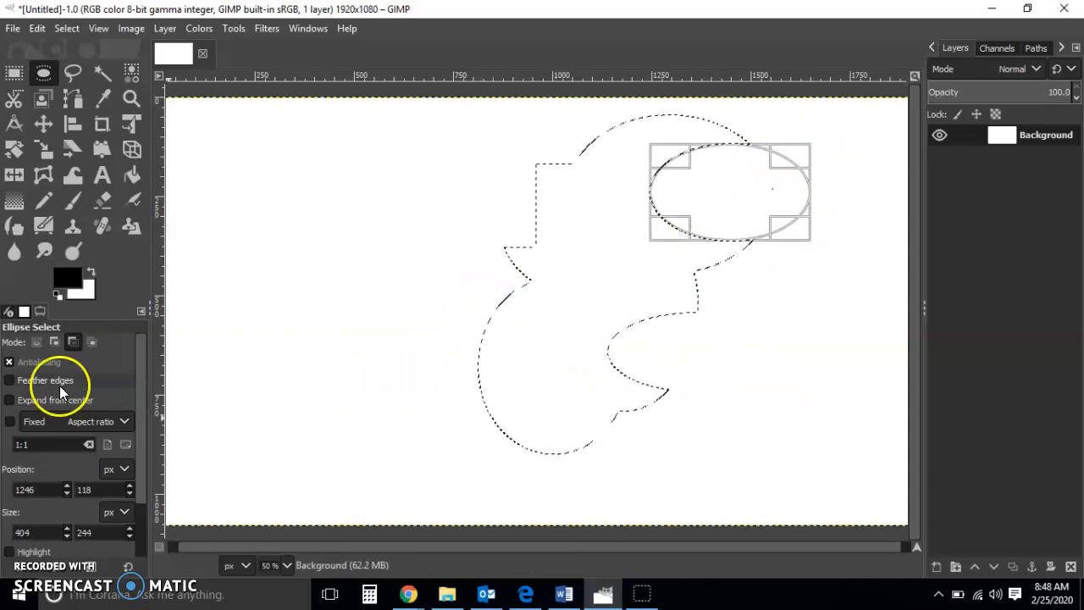
# - Intersect the selection with a tall ellipse of about 604 × 908 px
pyautogui.click(93, 339)
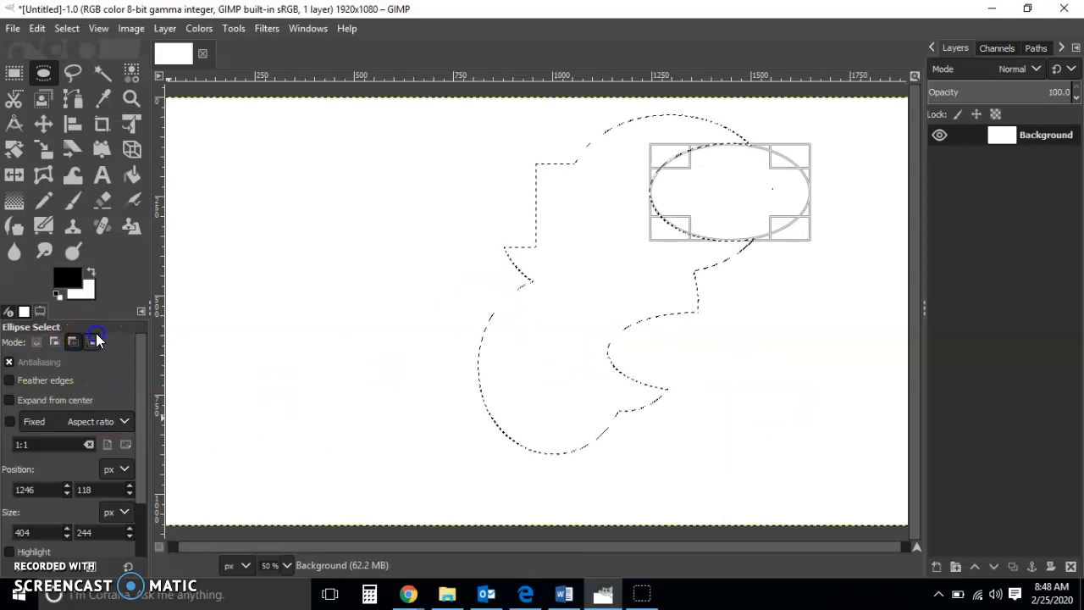
pyautogui.moveTo(554, 107); pyautogui.dragTo(561, 108)
pyautogui.moveTo(727, 196); pyautogui.dragTo(785, 463)
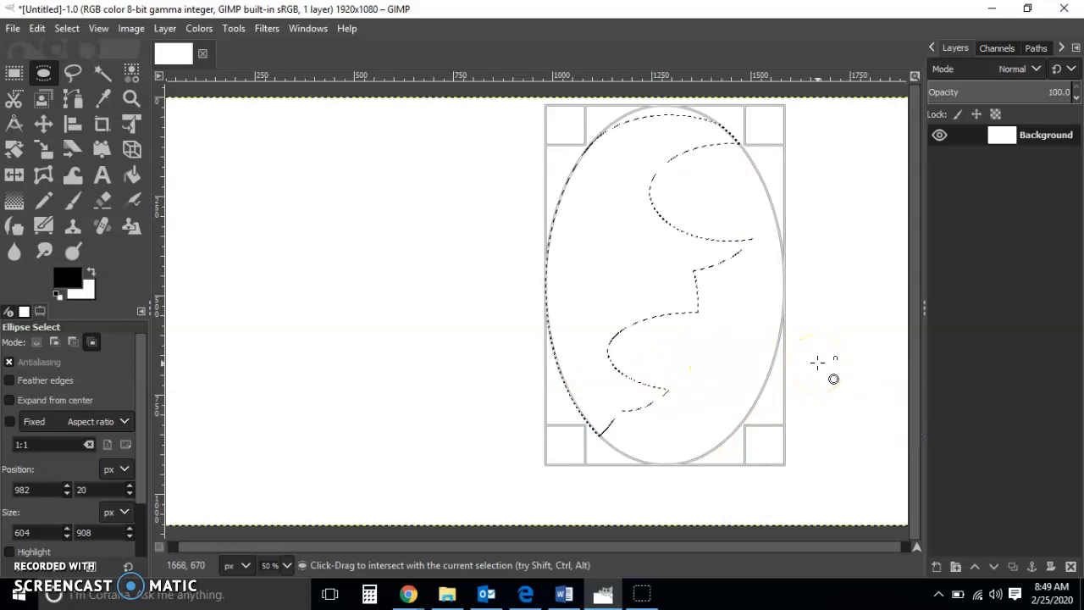
# - Create a new transparent 1920 × 1080 px layer named Pattern
pyautogui.hotkey('shift', 'ctrl', 'n')
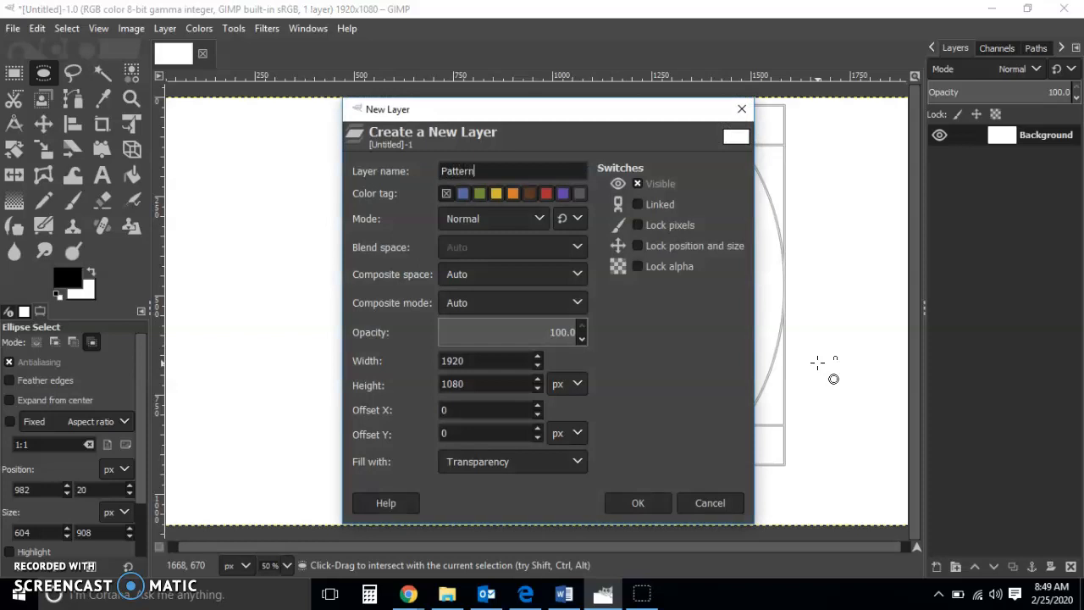
pyautogui.click(636, 505)
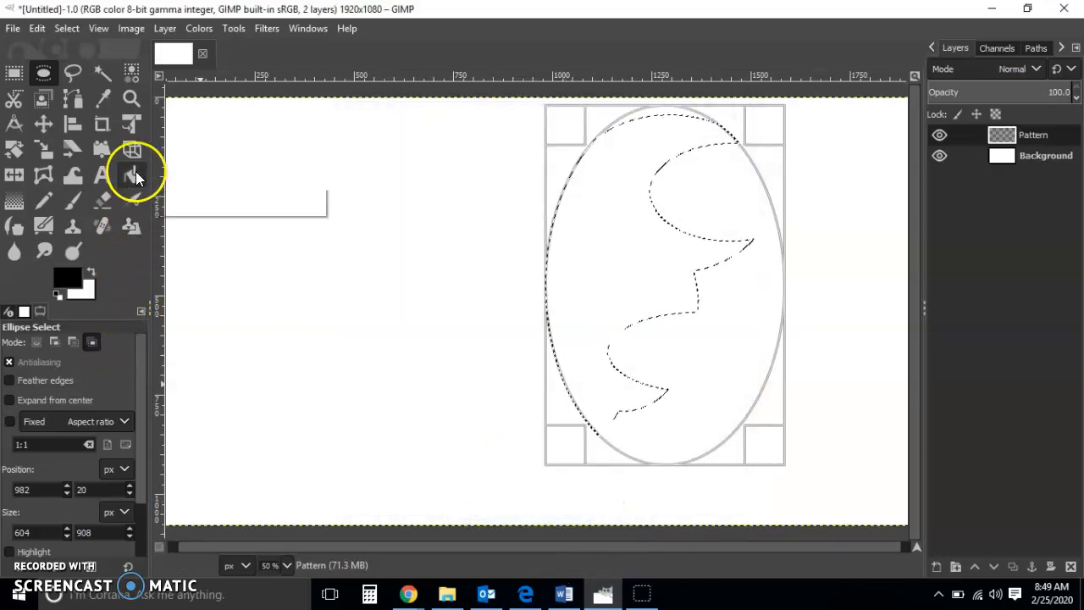
# - Try a Bucket Fill of the selection with the Pine pattern, undo it and restore the foreground color fill type
pyautogui.click(133, 174)
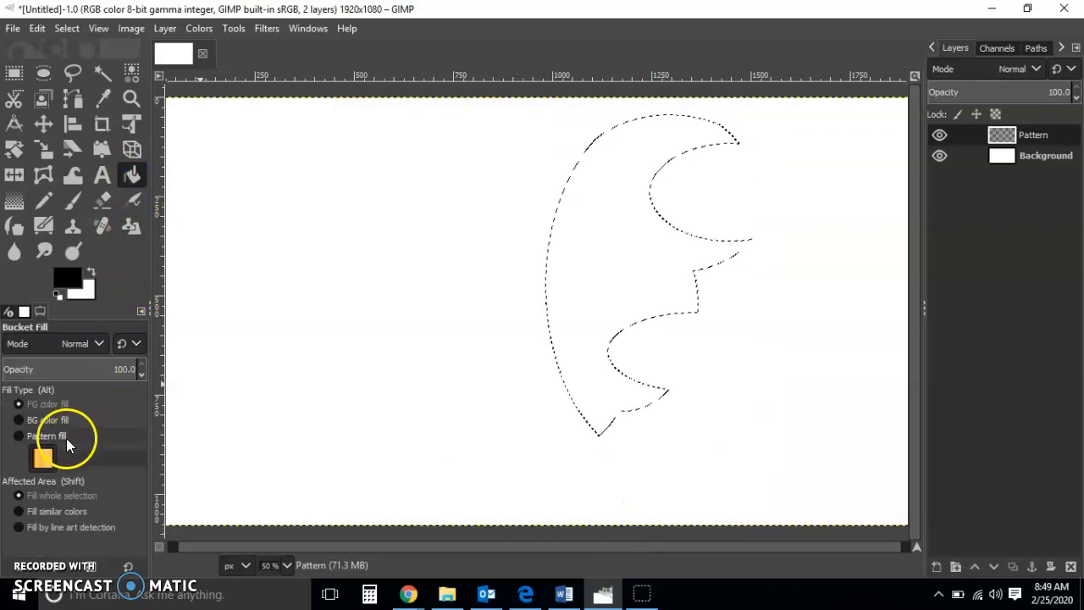
pyautogui.click(44, 435)
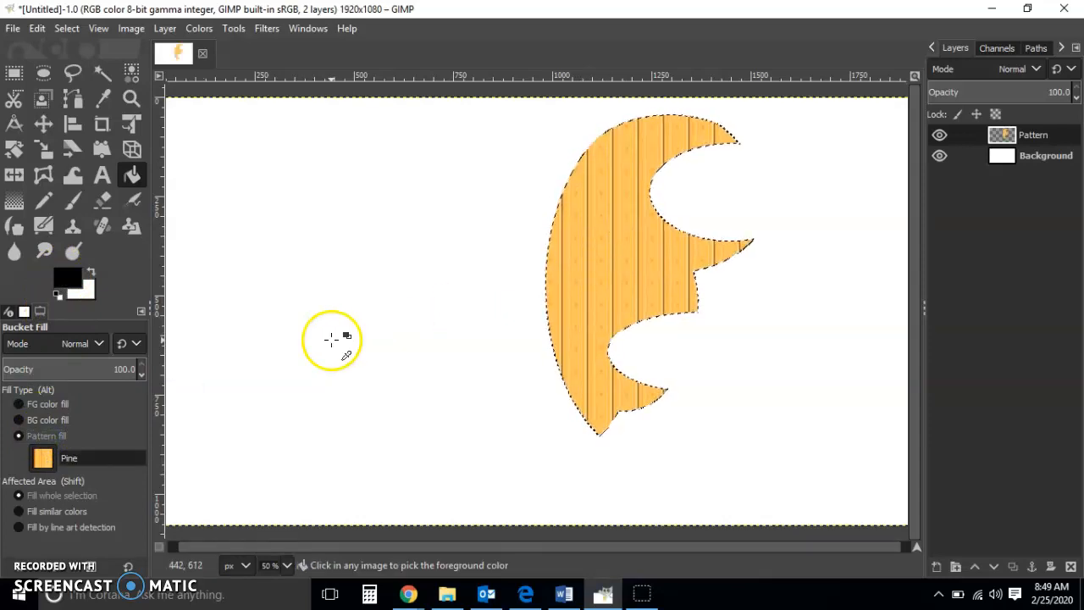
pyautogui.hotkey('ctrl', 'z')
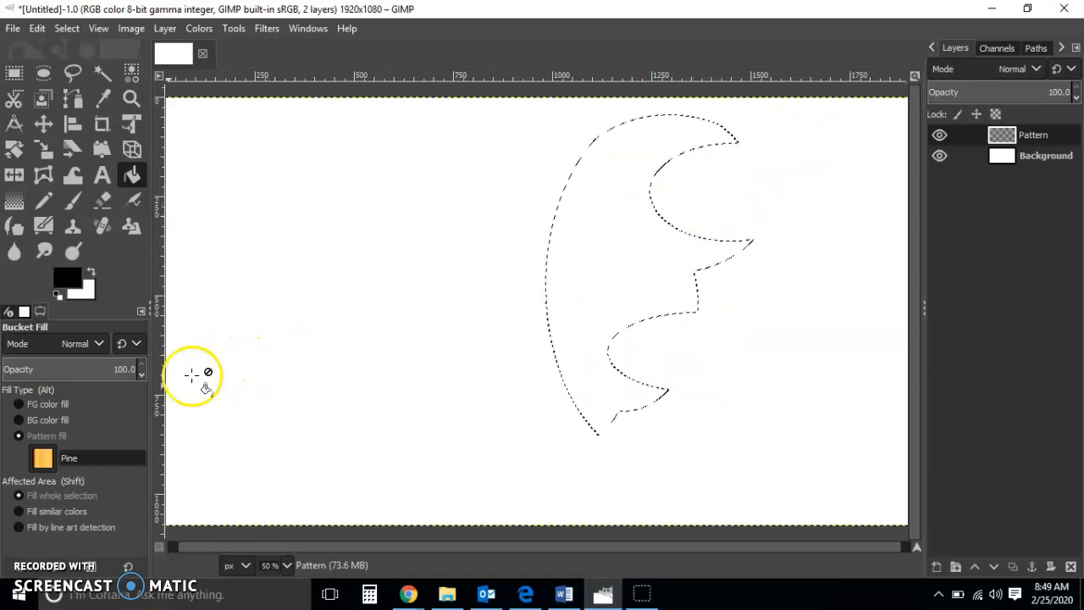
pyautogui.click(35, 404)
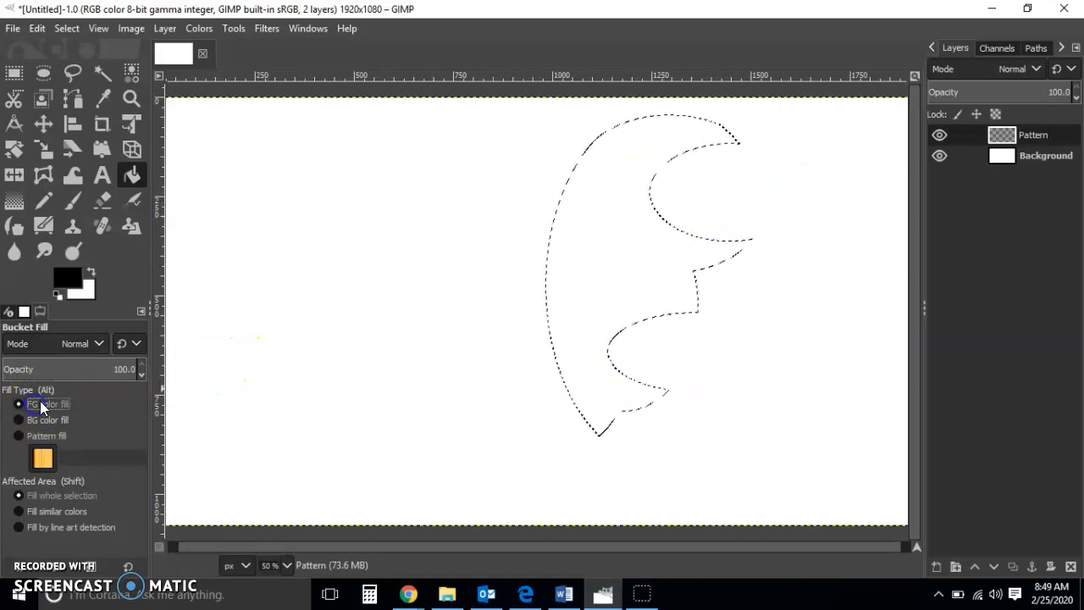
# - Activate the Gradient tool and set the background color to red (e31717)
pyautogui.click(15, 206)
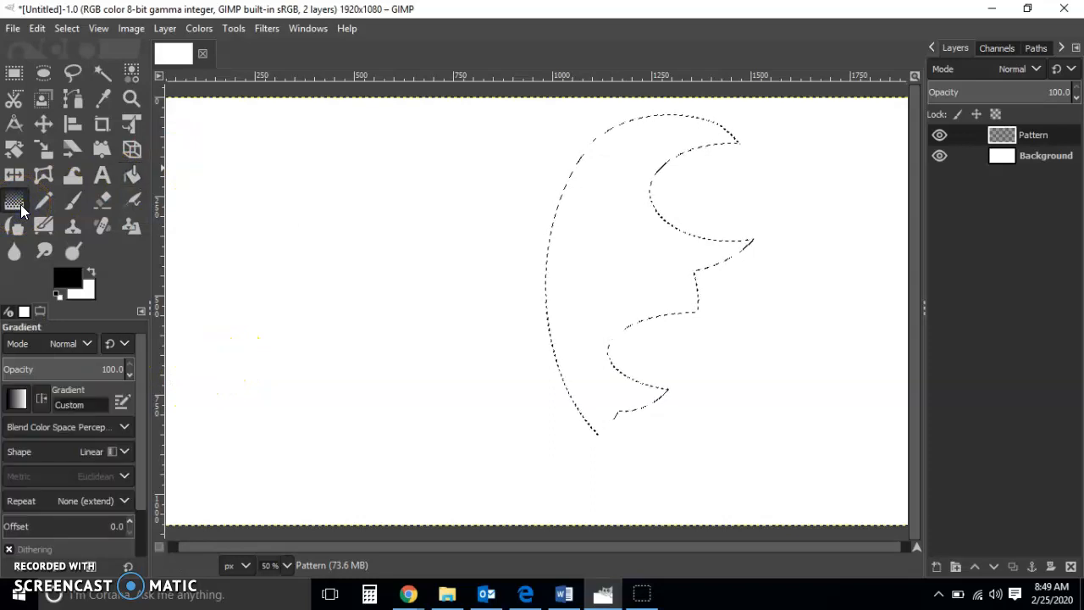
pyautogui.click(25, 408)
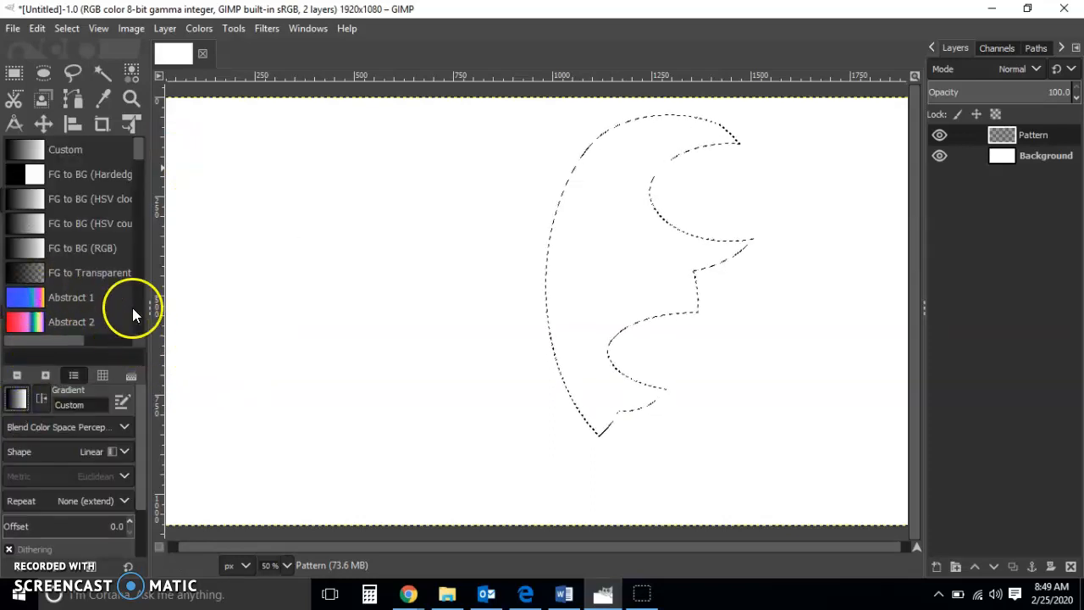
pyautogui.click(168, 219)
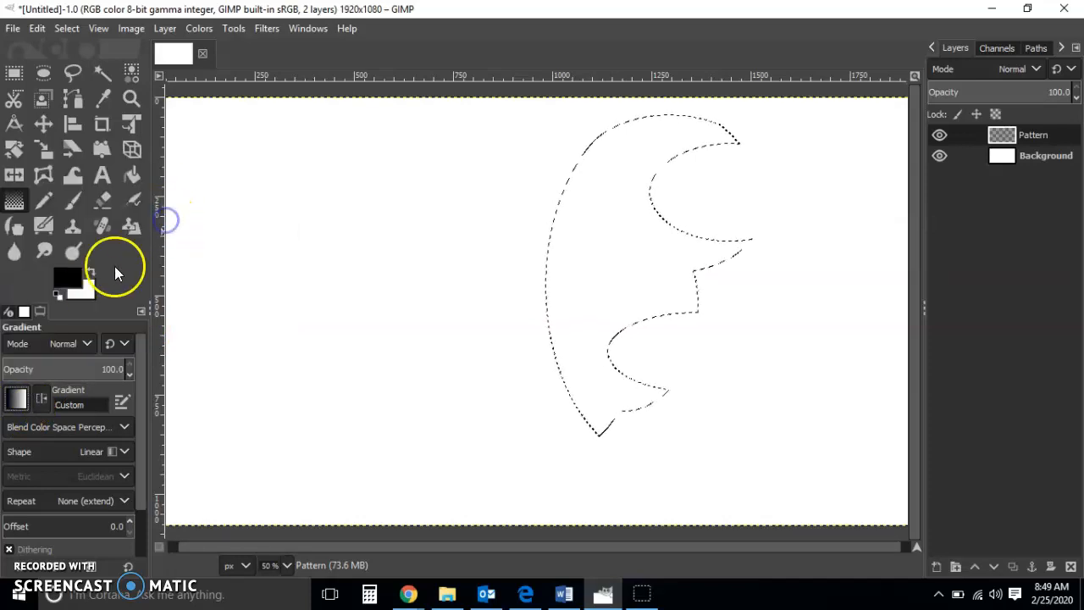
pyautogui.click(89, 292)
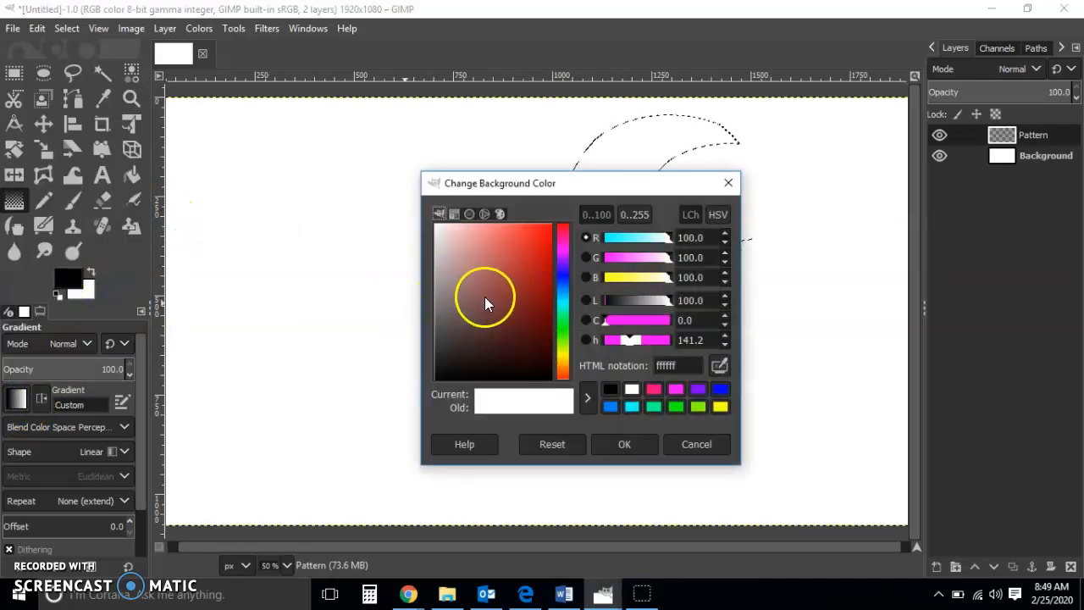
pyautogui.click(541, 241)
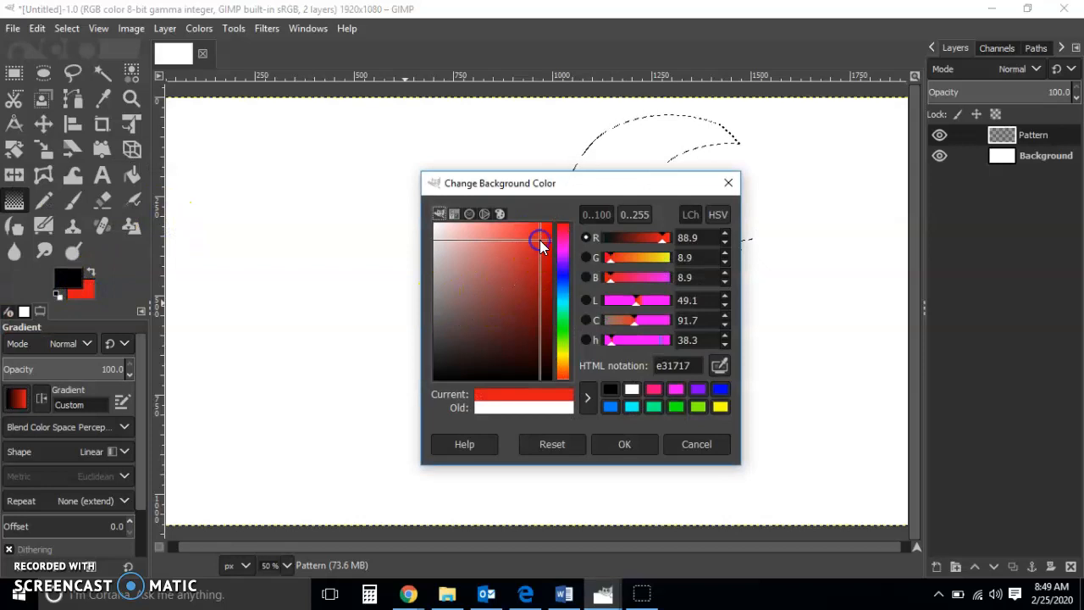
pyautogui.click(612, 441)
# - Try black-to-red linear gradients of different lengths and placements in the selection, undoing each one
pyautogui.moveTo(552, 441); pyautogui.dragTo(622, 182)
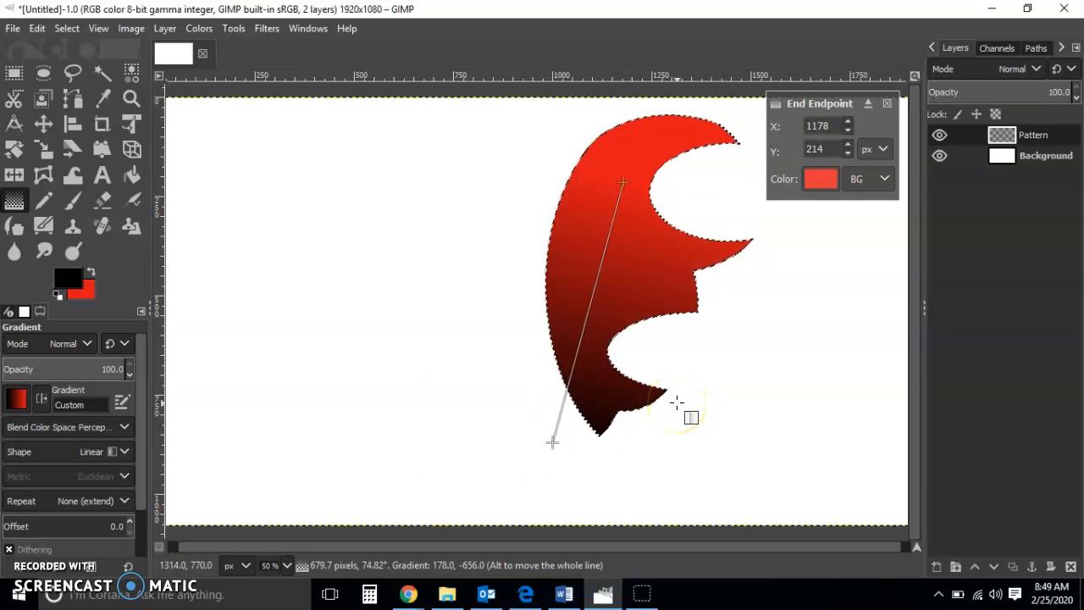
pyautogui.press('Escape')
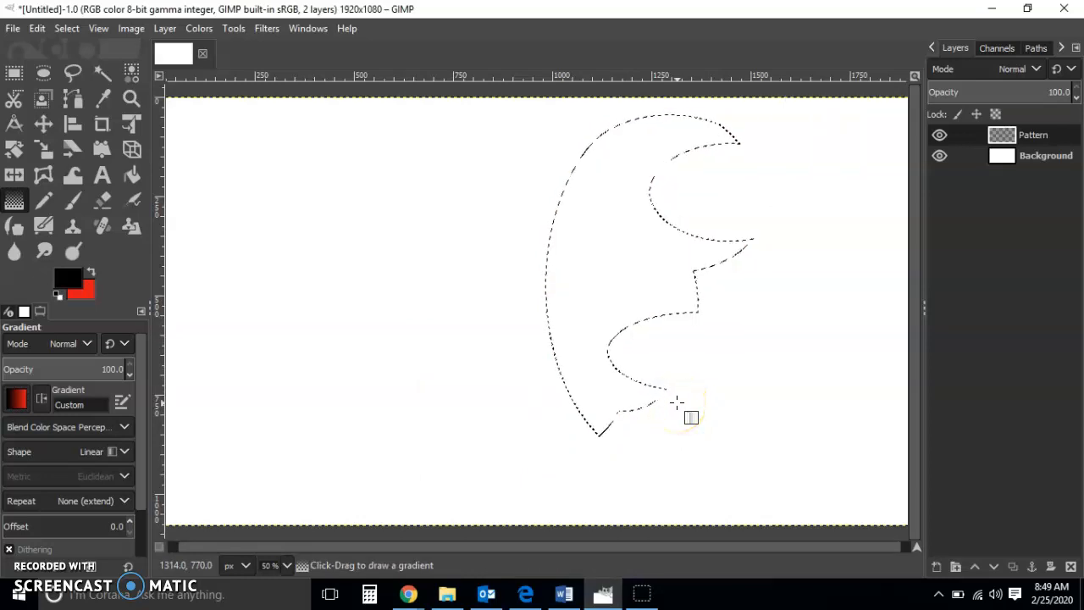
pyautogui.moveTo(624, 242); pyautogui.dragTo(671, 96)
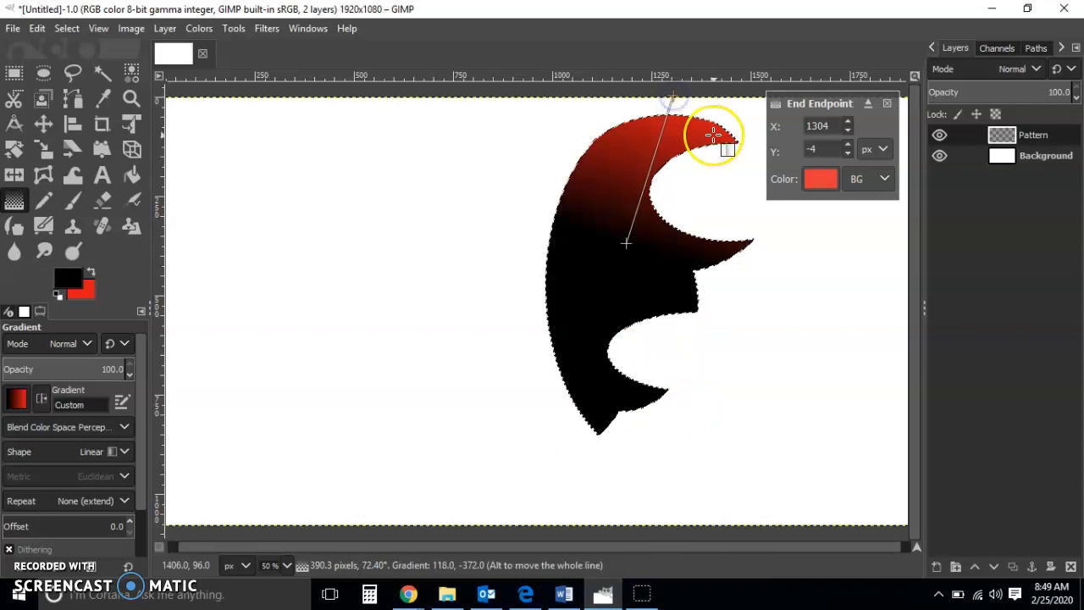
pyautogui.hotkey('ctrl', 'z')
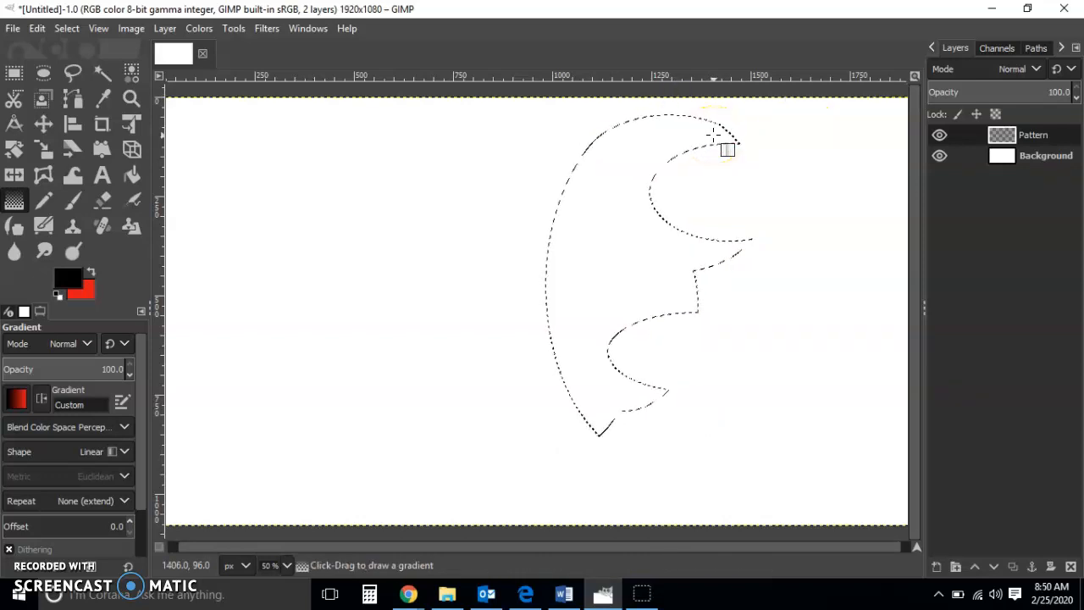
pyautogui.moveTo(567, 494); pyautogui.dragTo(598, 327)
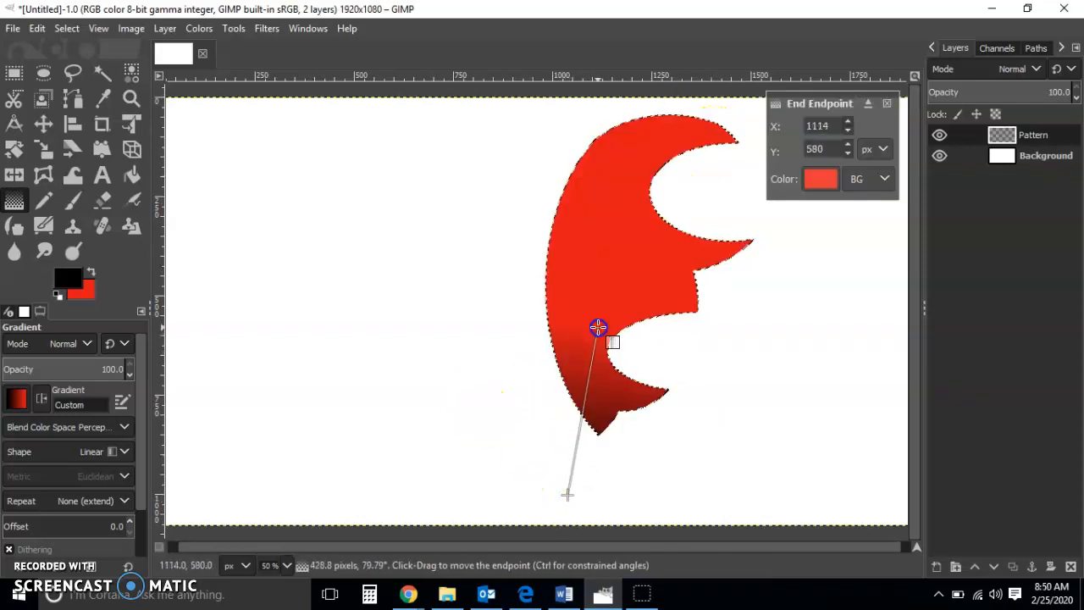
pyautogui.hotkey('ctrl', 'z')
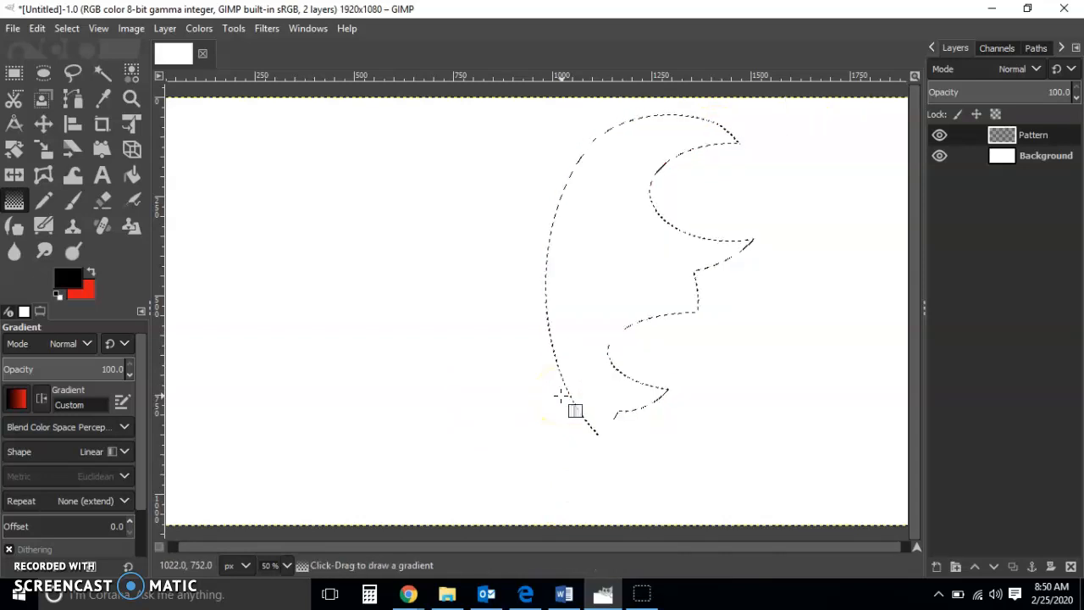
# - Fill the selection with an upward black-to-red linear gradient ending at about X 1192, Y 280, and clear the selection
pyautogui.moveTo(599, 326); pyautogui.dragTo(627, 209)
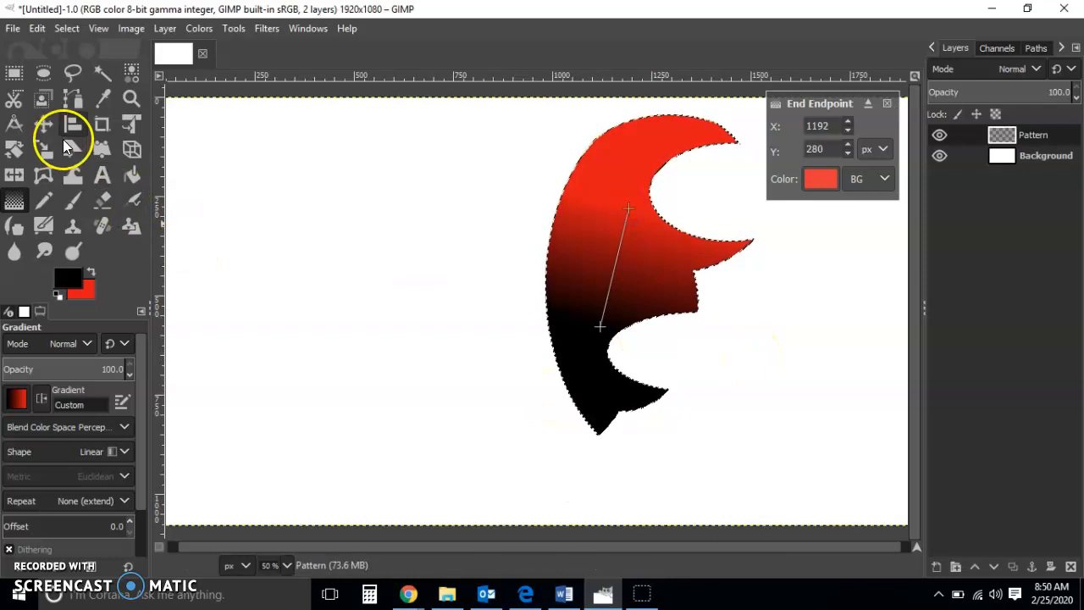
pyautogui.click(13, 73)
pyautogui.click(382, 191)
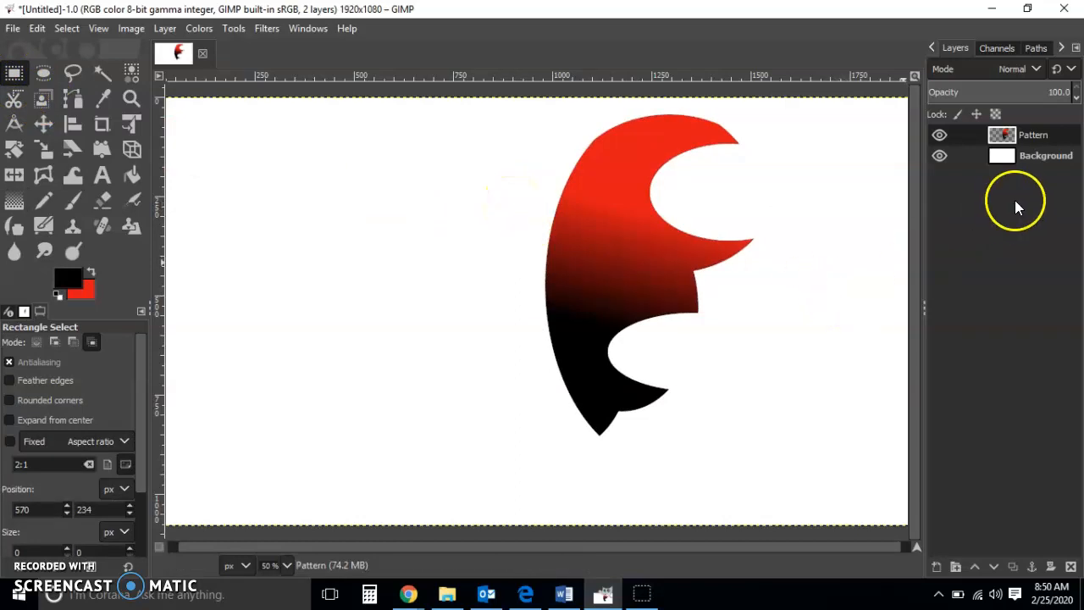
# - Scale the Pattern layer about its center with kept aspect to about 779 × 438 px
pyautogui.click(44, 149)
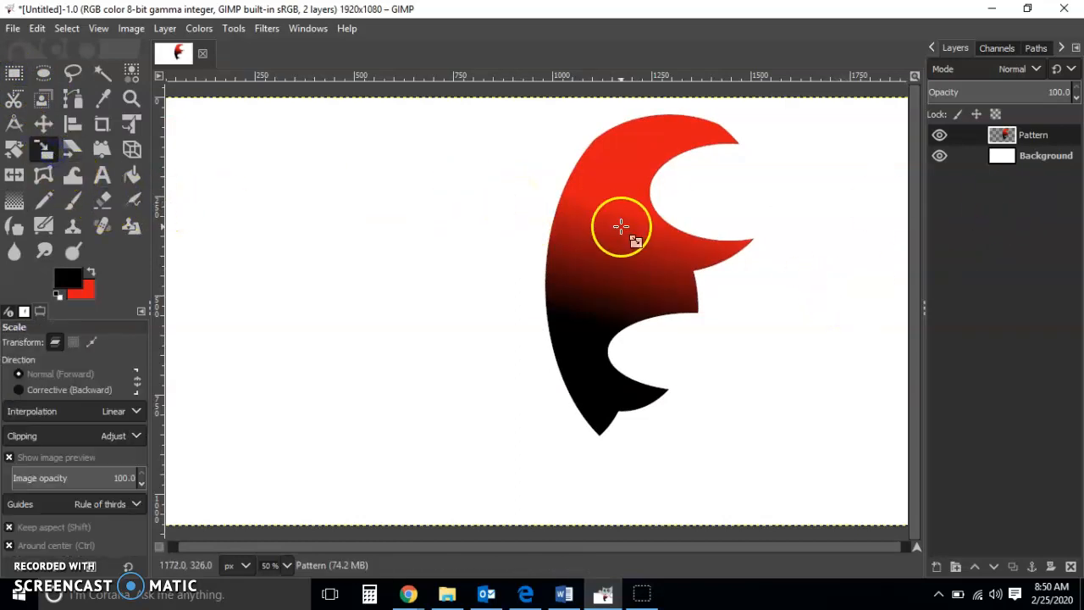
pyautogui.click(620, 226)
pyautogui.moveTo(491, 152); pyautogui.dragTo(735, 399)
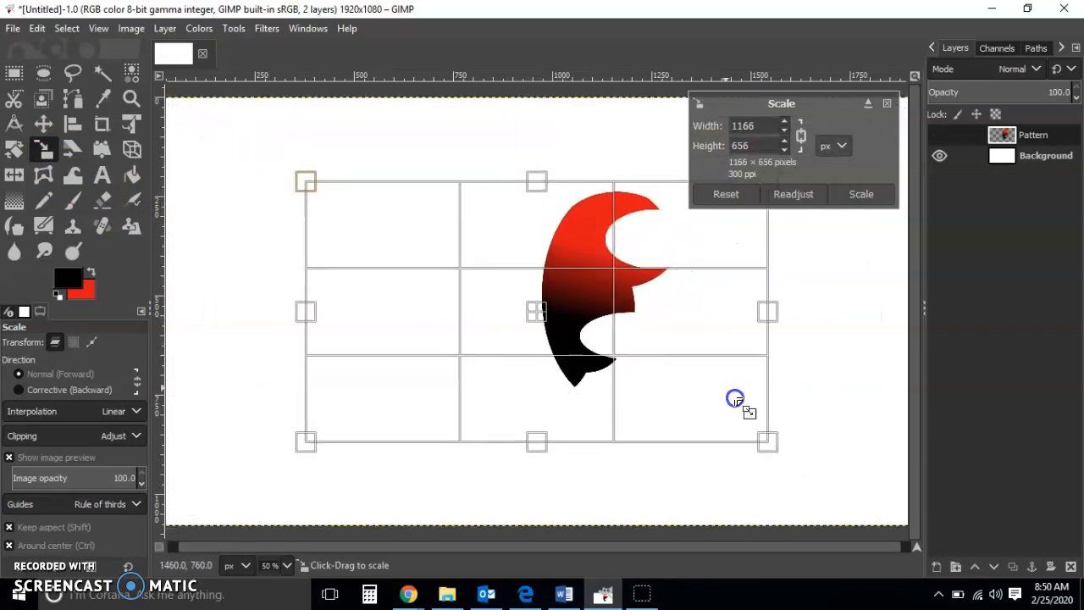
pyautogui.moveTo(743, 438); pyautogui.dragTo(585, 358)
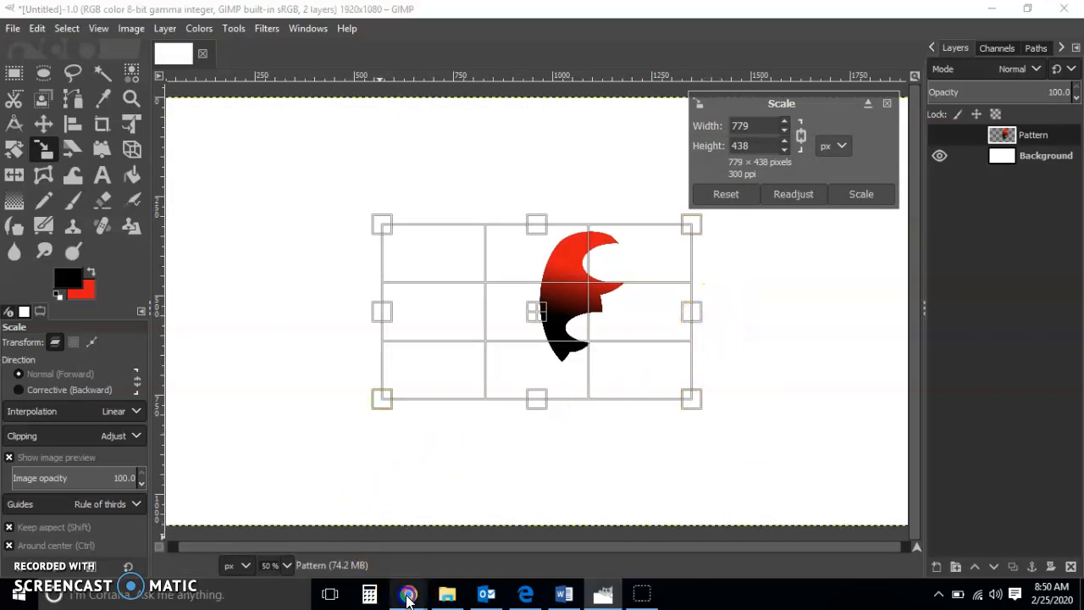
# - Switch to Chrome, examine the Graphic Design class notebook's task instructions and HMC lettering sample, and return to GIMP
pyautogui.moveTo(408, 597)
pyautogui.click(474, 525)
pyautogui.click(449, 12)
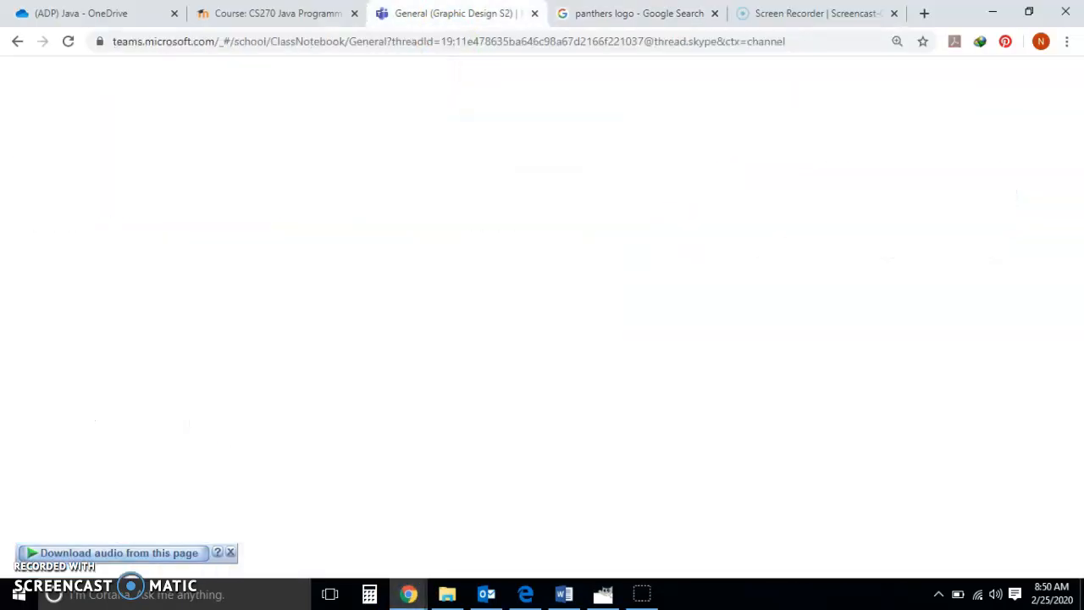
pyautogui.click(923, 375)
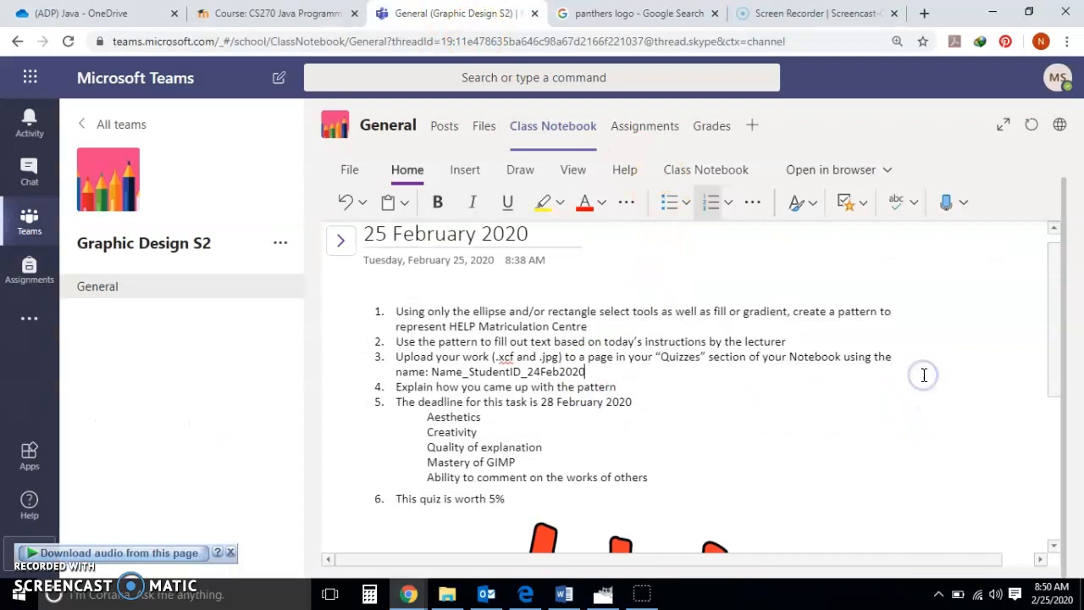
pyautogui.scroll(-5, 922, 375)
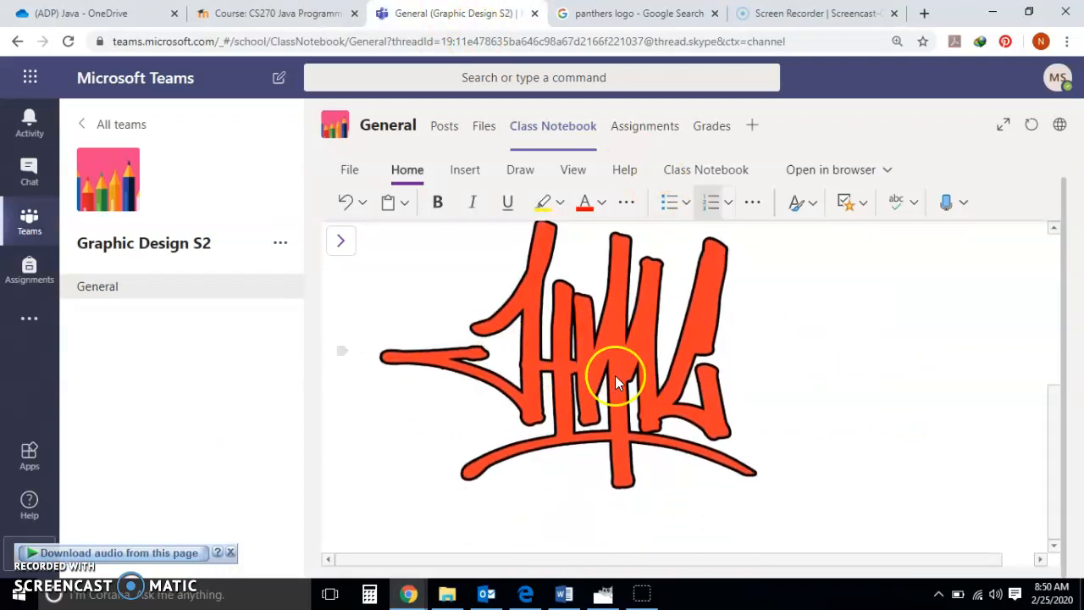
pyautogui.click(602, 593)
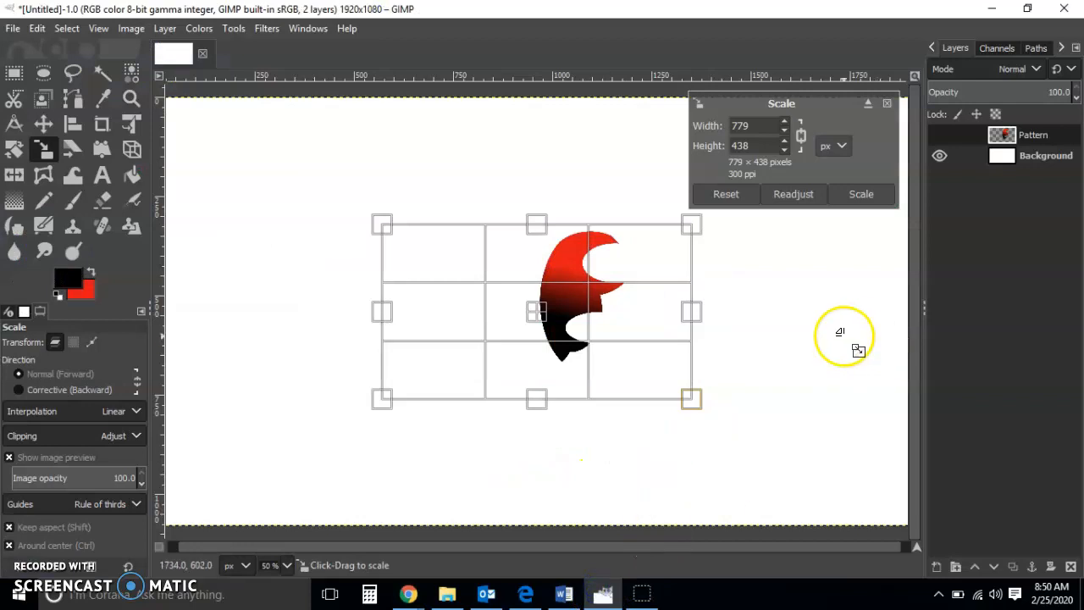
# - Apply the pending scaling to the Pattern layer and duplicate the layer
pyautogui.click(861, 194)
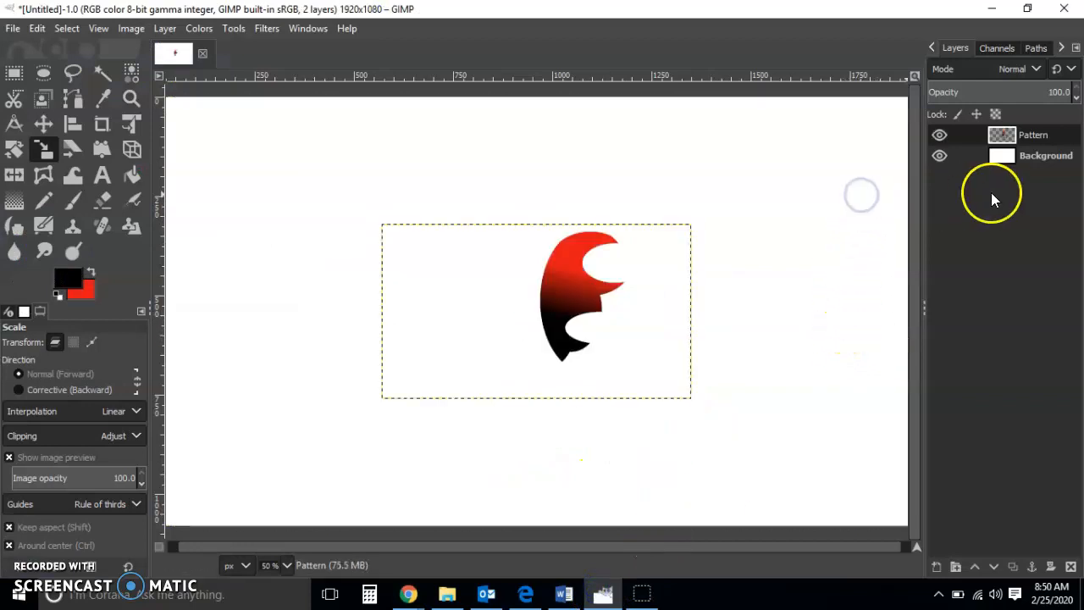
pyautogui.rightClick(1026, 134)
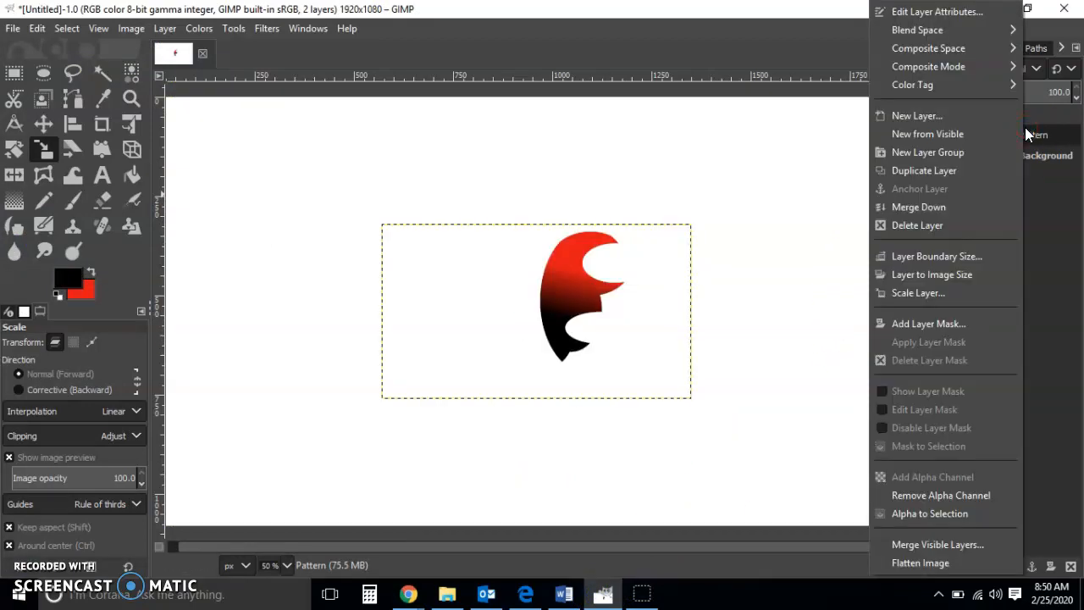
pyautogui.click(975, 172)
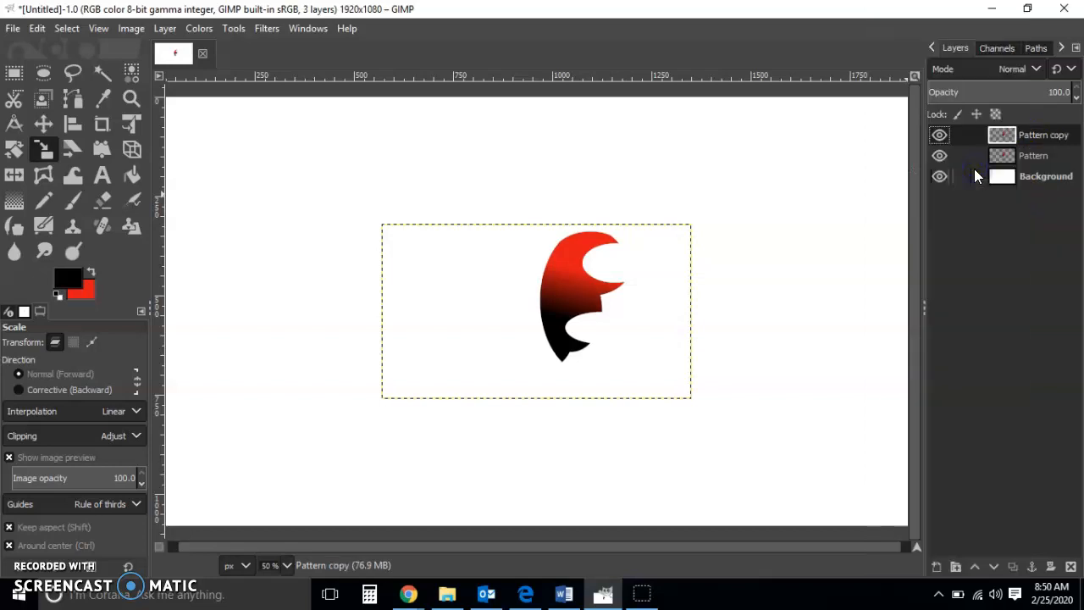
# - Flip the copied shape horizontally and move it just left of the original, level with it, as a mirrored pair
pyautogui.click(43, 123)
pyautogui.moveTo(540, 283)
pyautogui.mouseDown()
pyautogui.moveTo(484, 286)
pyautogui.moveTo(522, 286)
pyautogui.mouseUp()
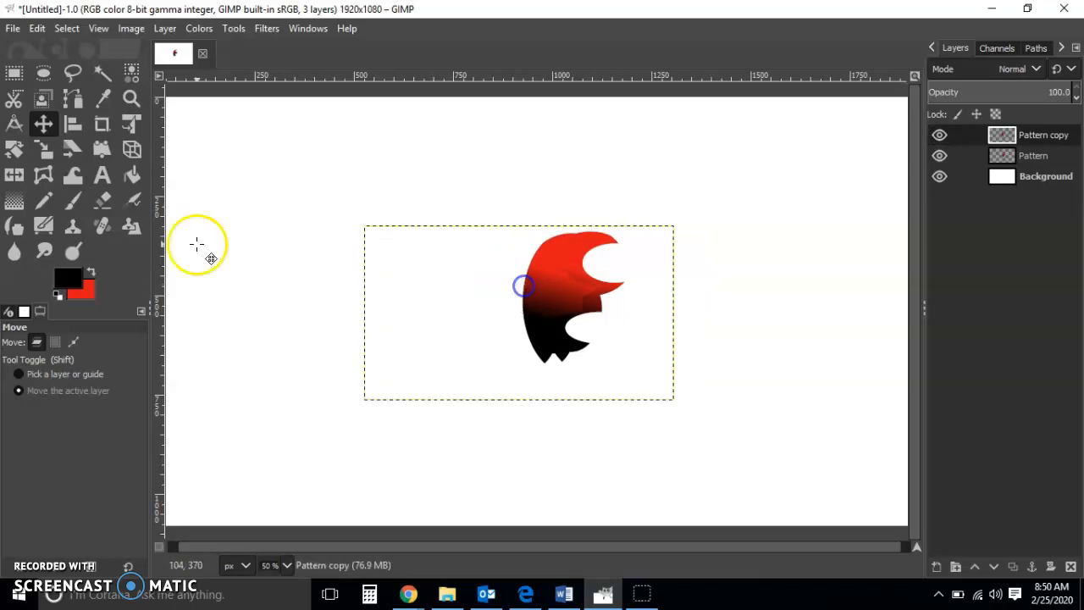
pyautogui.click(14, 175)
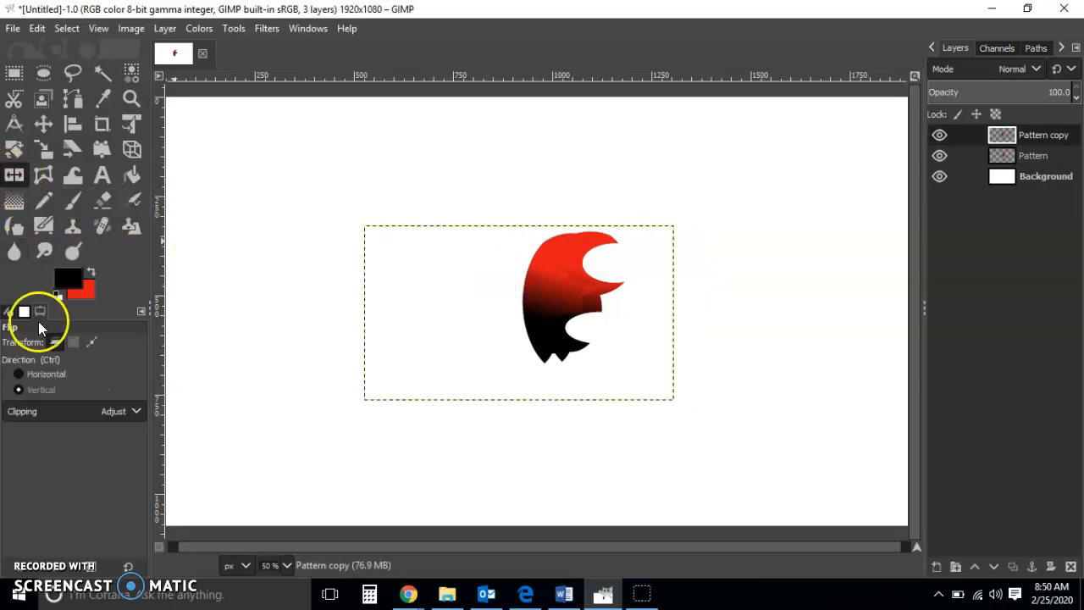
pyautogui.click(532, 303)
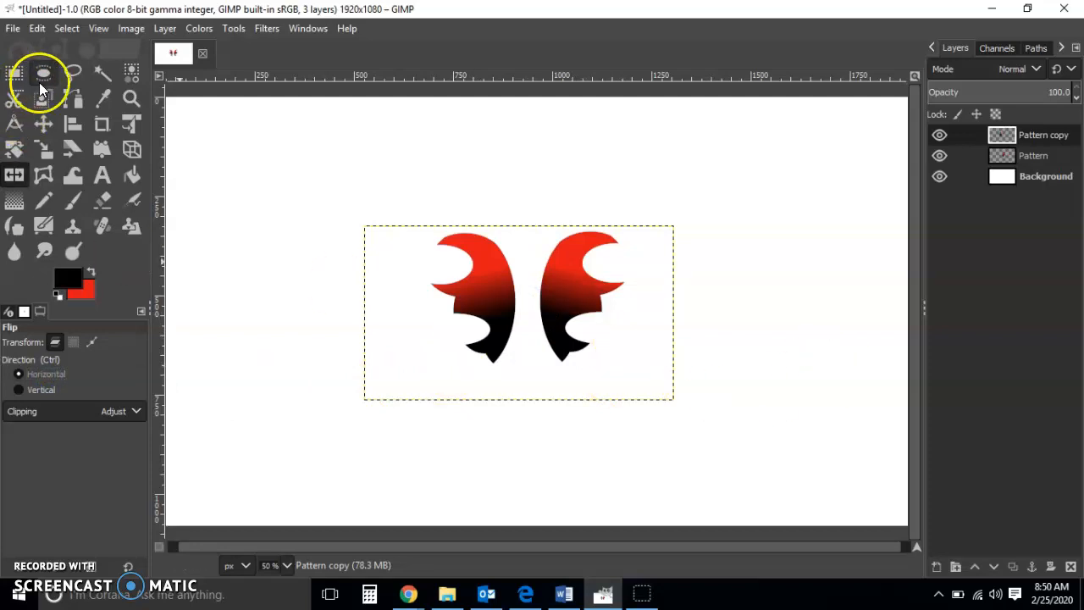
pyautogui.click(42, 126)
pyautogui.moveTo(417, 312); pyautogui.dragTo(437, 311)
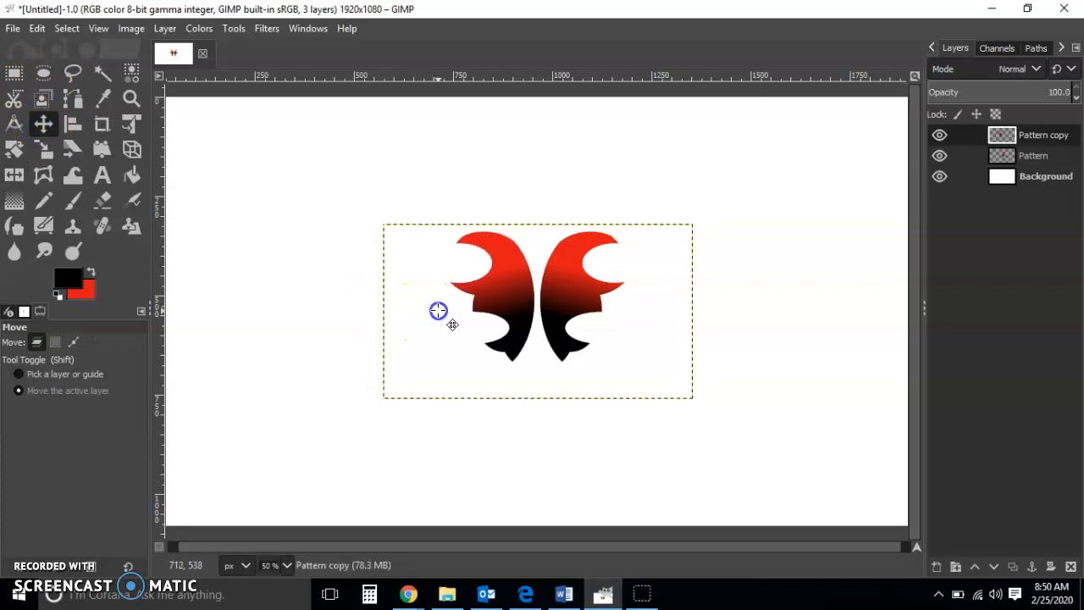
# - Merge the mirrored copy down into the Pattern layer and place a duplicate of the pair to its left in line
pyautogui.rightClick(1038, 139)
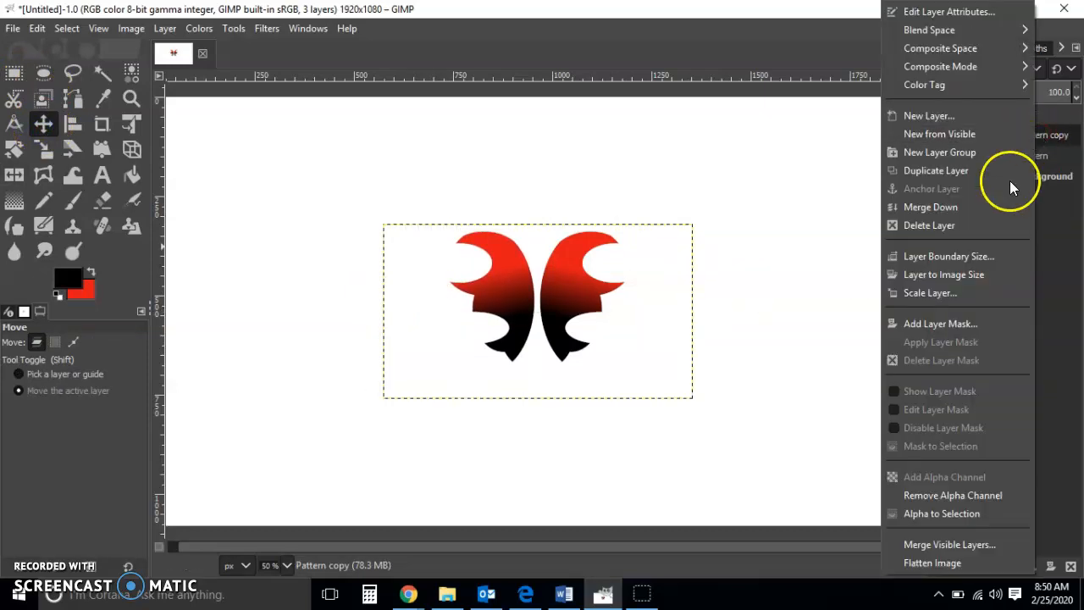
pyautogui.click(981, 211)
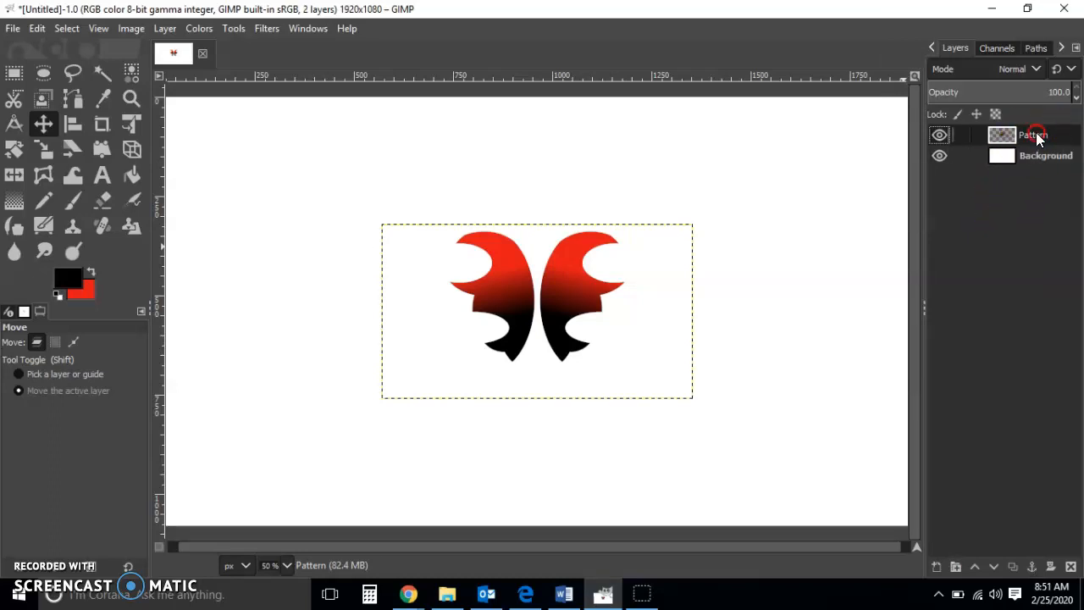
pyautogui.rightClick(1035, 138)
pyautogui.click(982, 178)
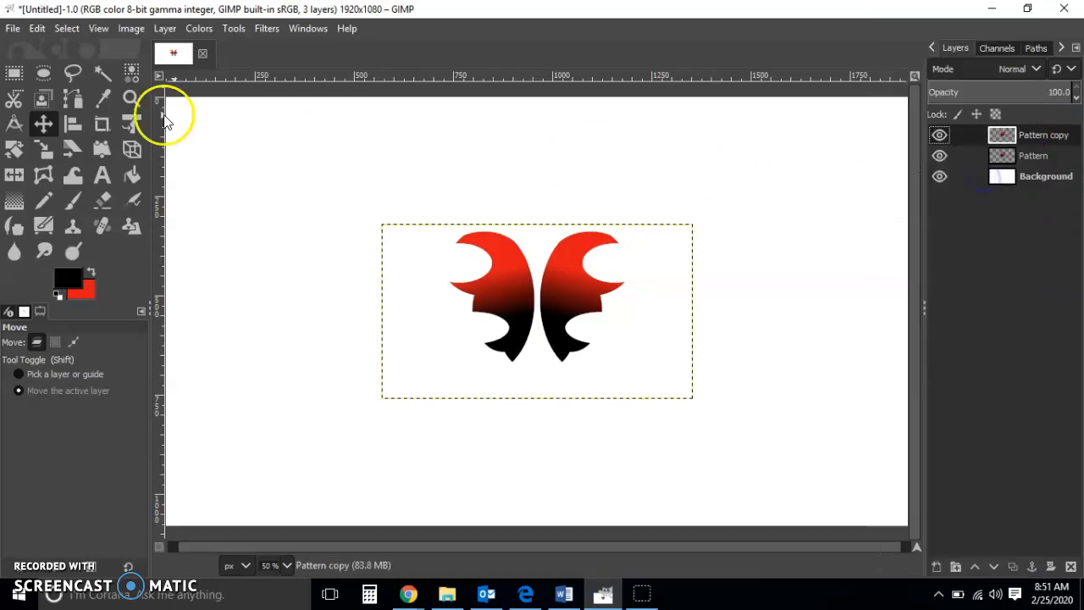
pyautogui.moveTo(518, 296); pyautogui.dragTo(319, 296)
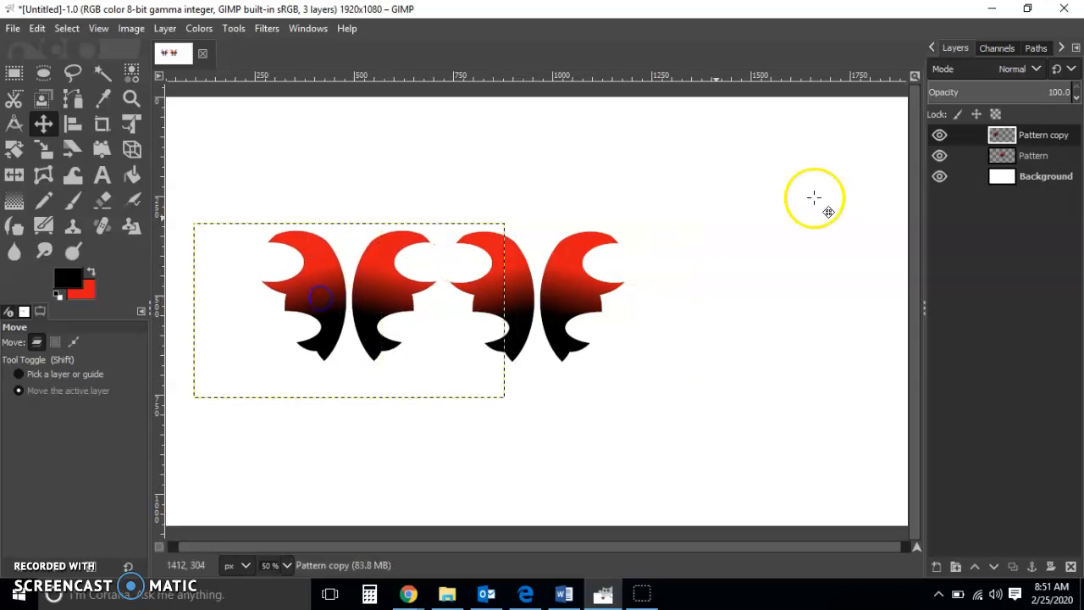
# - Duplicate the left pair's layer and place the new pair centered below the two existing pairs
pyautogui.rightClick(1046, 137)
pyautogui.click(957, 172)
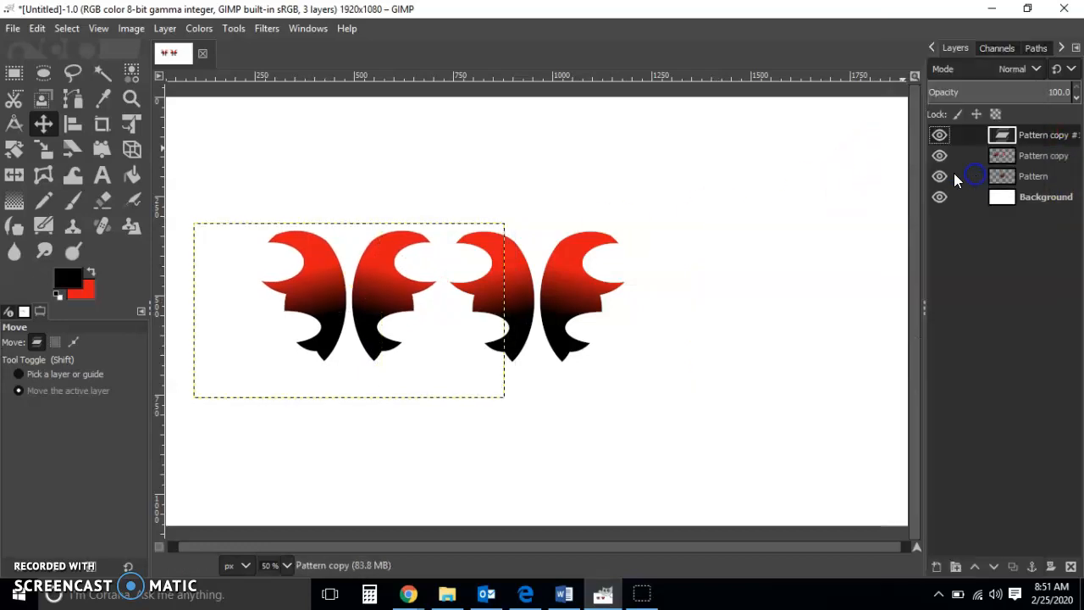
pyautogui.moveTo(512, 346); pyautogui.dragTo(591, 504)
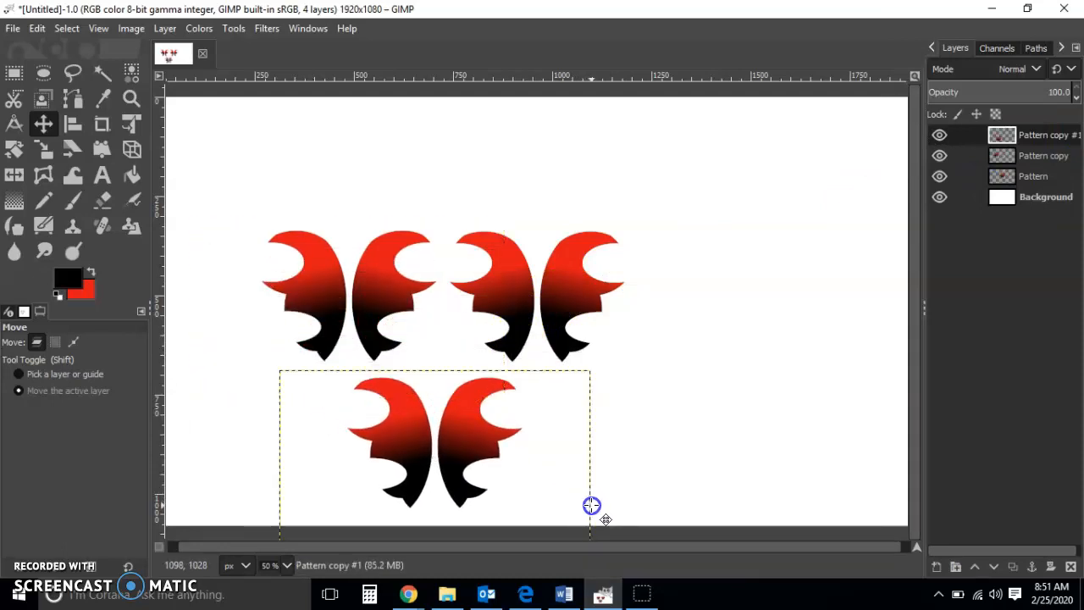
# - Merge both copied layers down into the Pattern layer
pyautogui.rightClick(1054, 135)
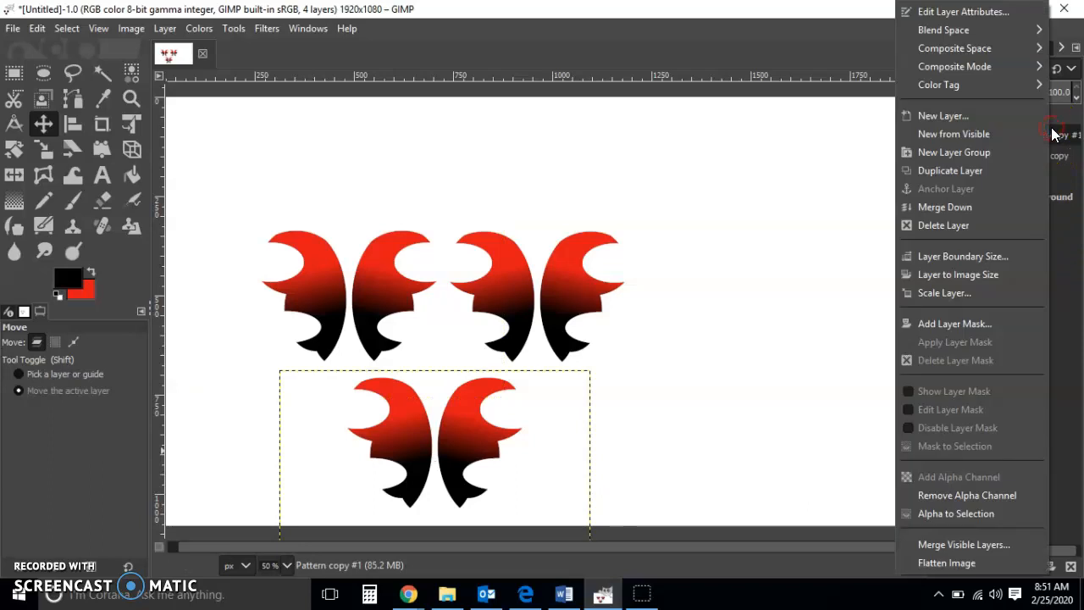
pyautogui.click(959, 208)
pyautogui.rightClick(1041, 157)
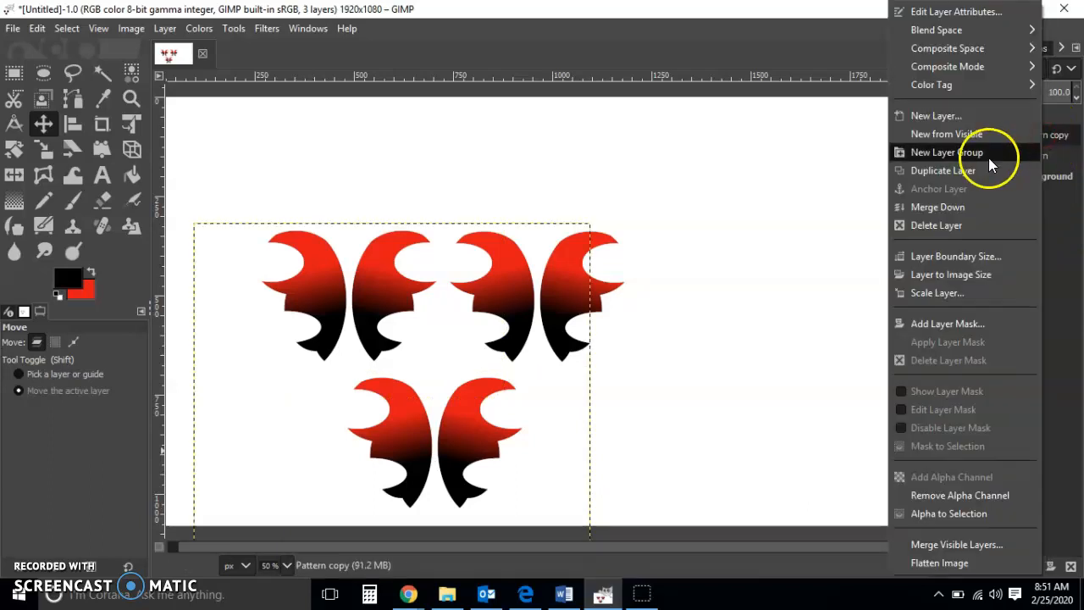
pyautogui.click(949, 203)
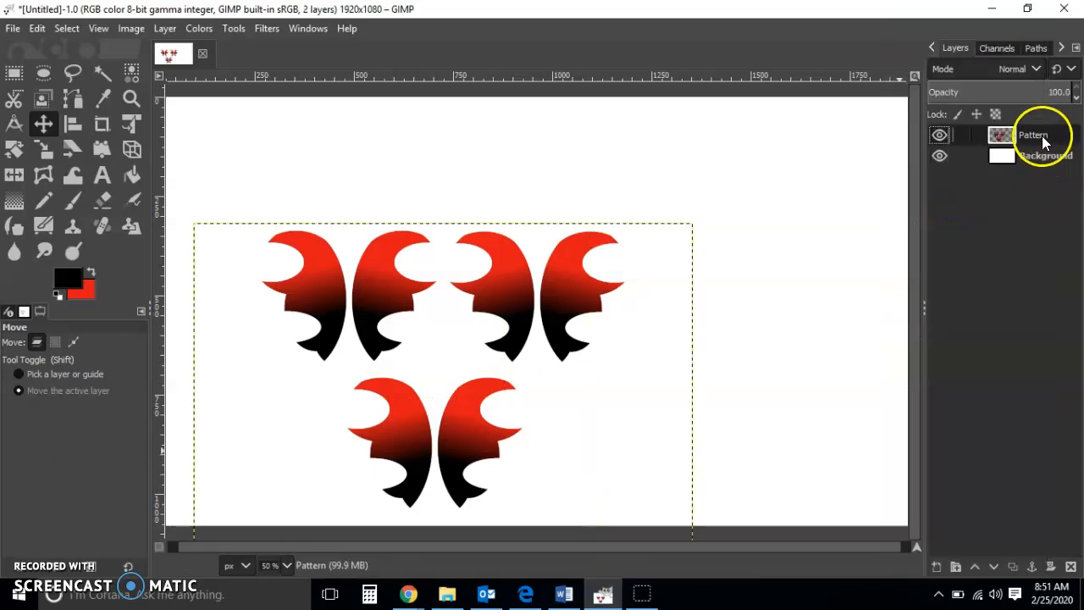
# - Duplicate the three-pair Pattern layer and move the copy up and right, so its lower pair extends the middle row
pyautogui.rightClick(1042, 136)
pyautogui.click(970, 173)
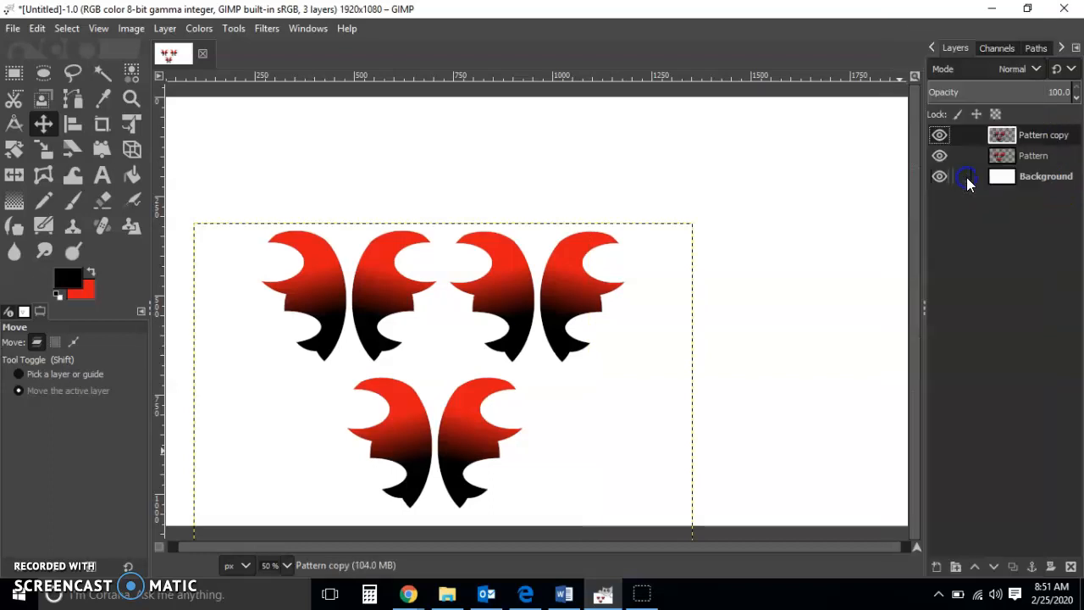
pyautogui.moveTo(350, 302); pyautogui.dragTo(645, 156)
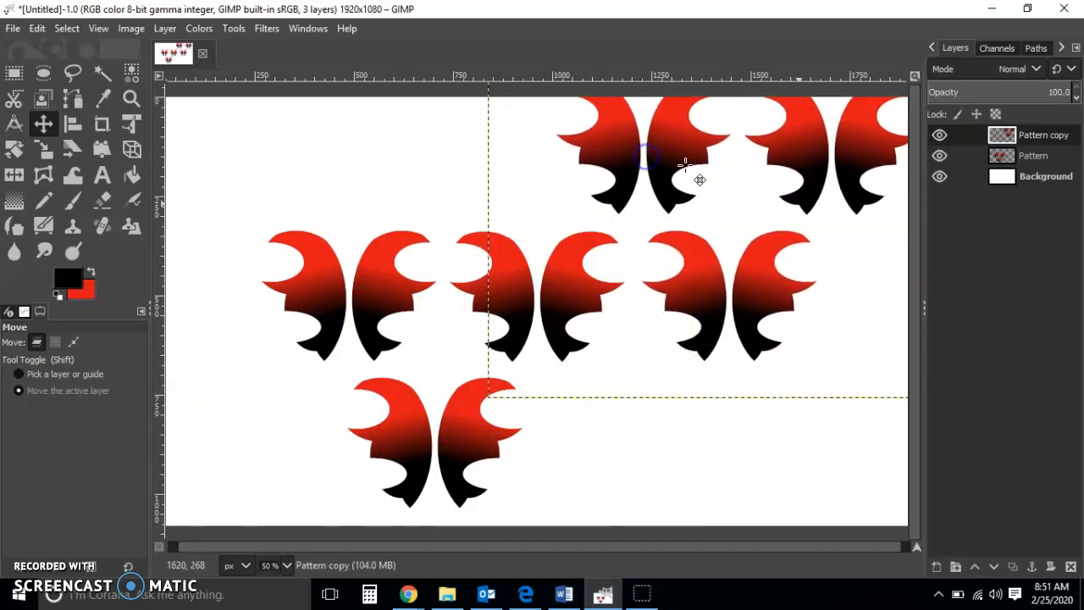
# - Duplicate the upper-right group and move it left to complete the top row, nudging it down into line with the existing pairs
pyautogui.rightClick(1038, 135)
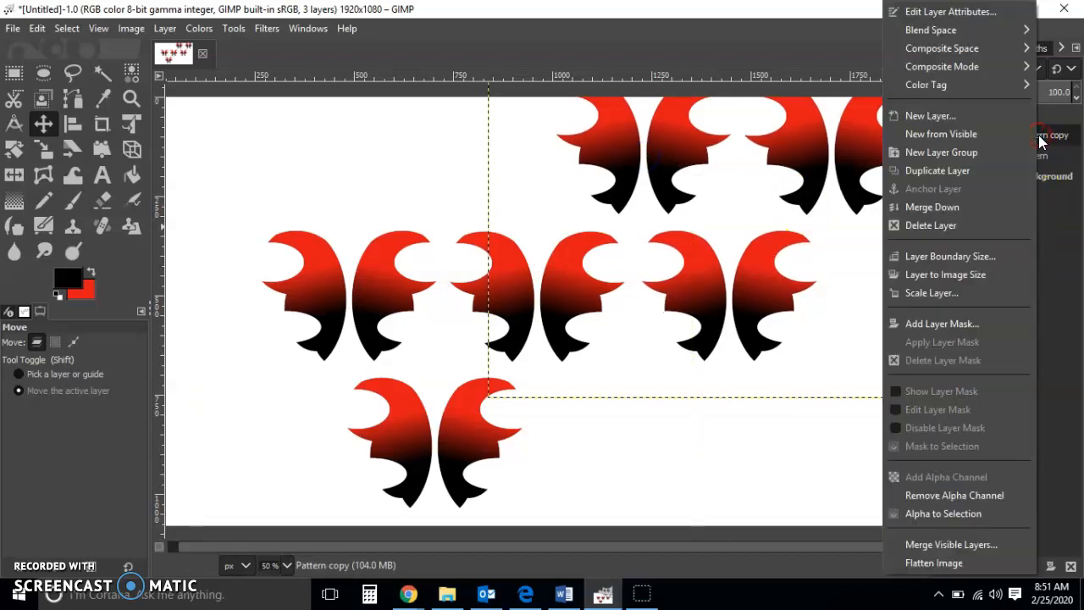
pyautogui.click(976, 170)
pyautogui.moveTo(673, 248); pyautogui.dragTo(279, 282)
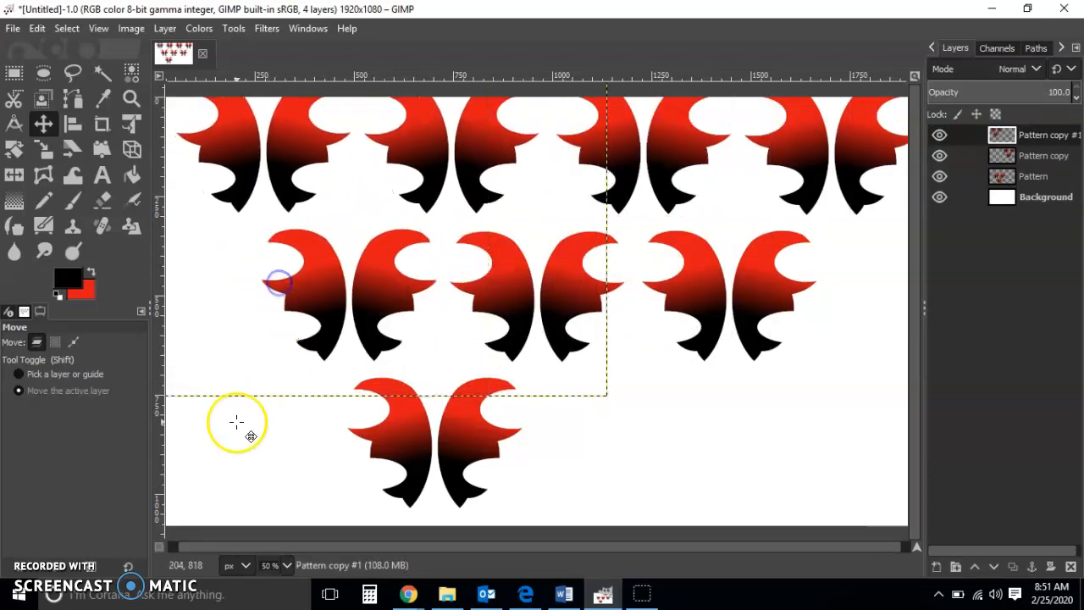
pyautogui.press('Down')
pyautogui.press('Down')
pyautogui.press('Down')
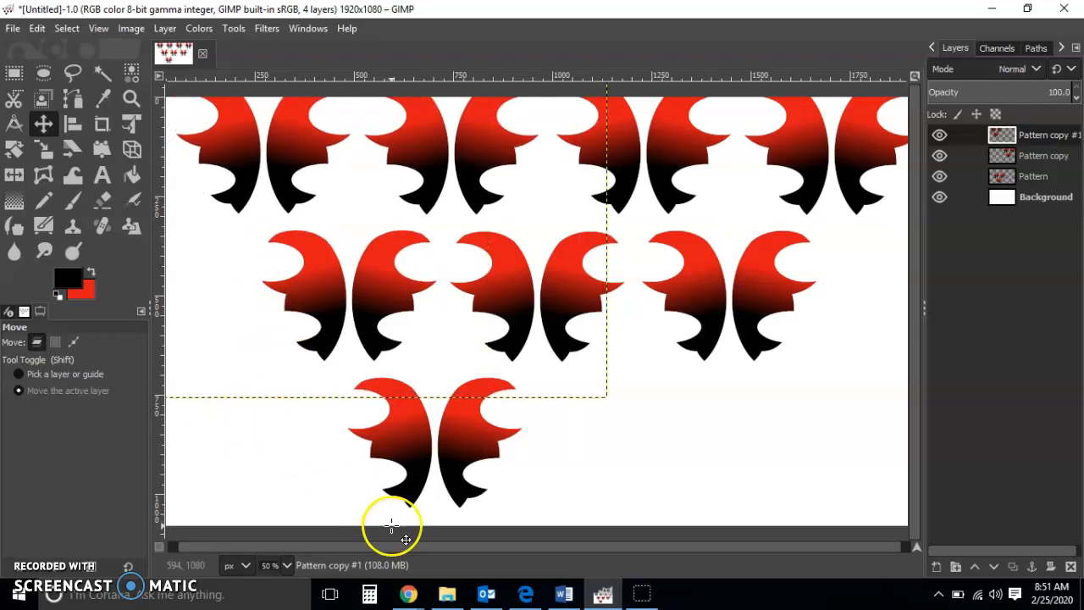
# - Duplicate the Pattern copy layer and move it down-left over the middle row, nudging it left to add a second bottom-row pair
pyautogui.rightClick(1040, 155)
pyautogui.click(971, 170)
pyautogui.moveTo(846, 279); pyautogui.dragTo(746, 420)
pyautogui.press('Left')
pyautogui.press('Left')
pyautogui.press('Left')
pyautogui.press('Left')
pyautogui.press('Left')
pyautogui.press('Left')
pyautogui.press('Left')
pyautogui.press('Left')
pyautogui.press('Left')
pyautogui.press('Left')
pyautogui.press('Left')
pyautogui.press('Left')
pyautogui.press('Left')
pyautogui.press('Left')
pyautogui.press('Left')
pyautogui.press('Left')
pyautogui.press('Left')
pyautogui.press('Left')
pyautogui.press('Left')
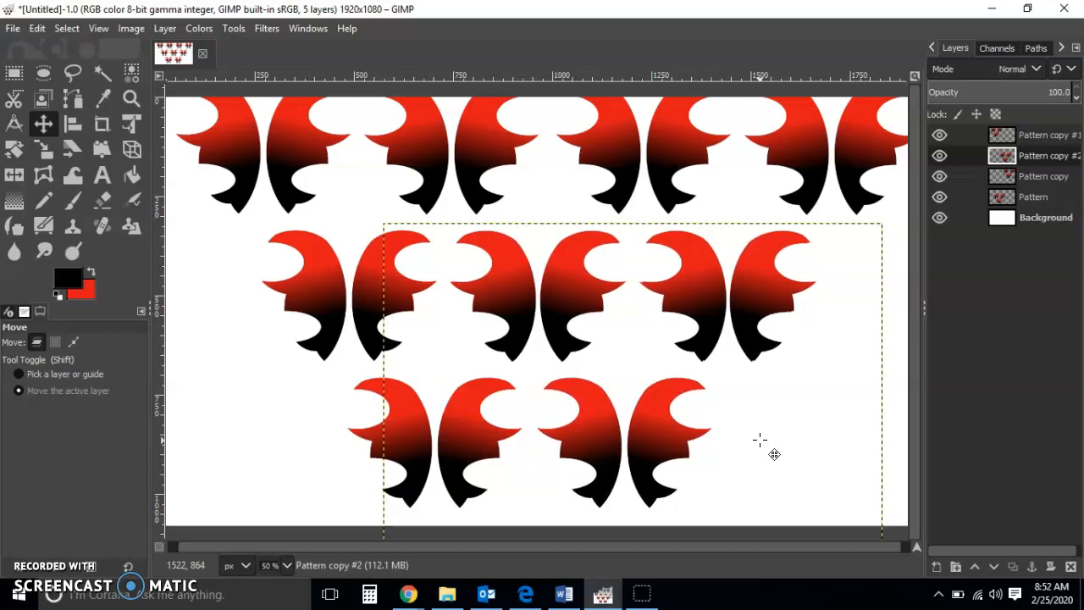
# - Merge the three copied layers down one after another into the Pattern layer
pyautogui.click(1056, 138)
pyautogui.rightClick(1056, 138)
pyautogui.click(983, 208)
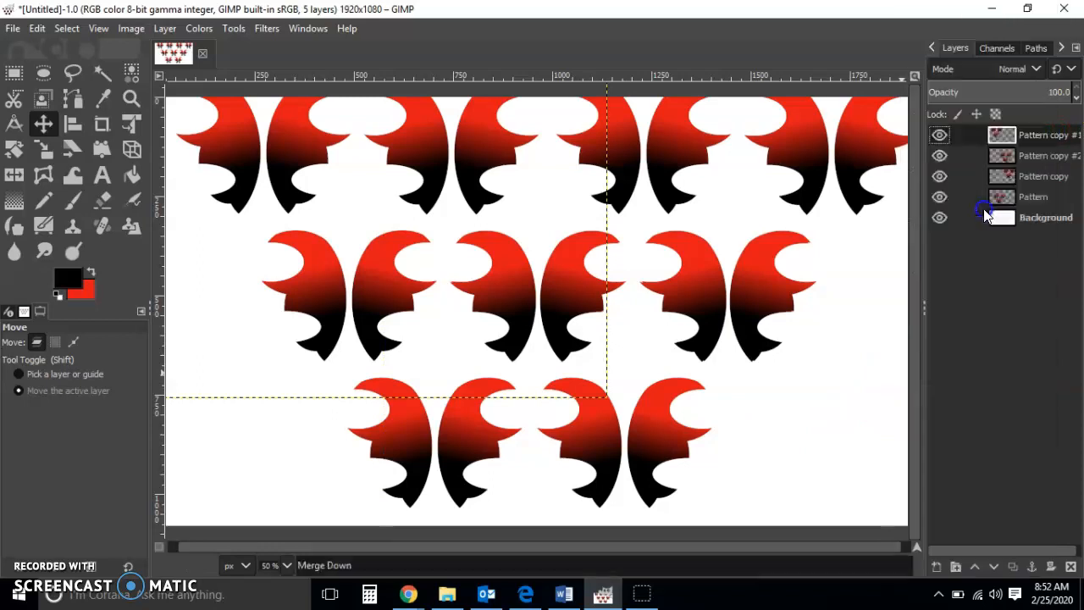
pyautogui.rightClick(1044, 133)
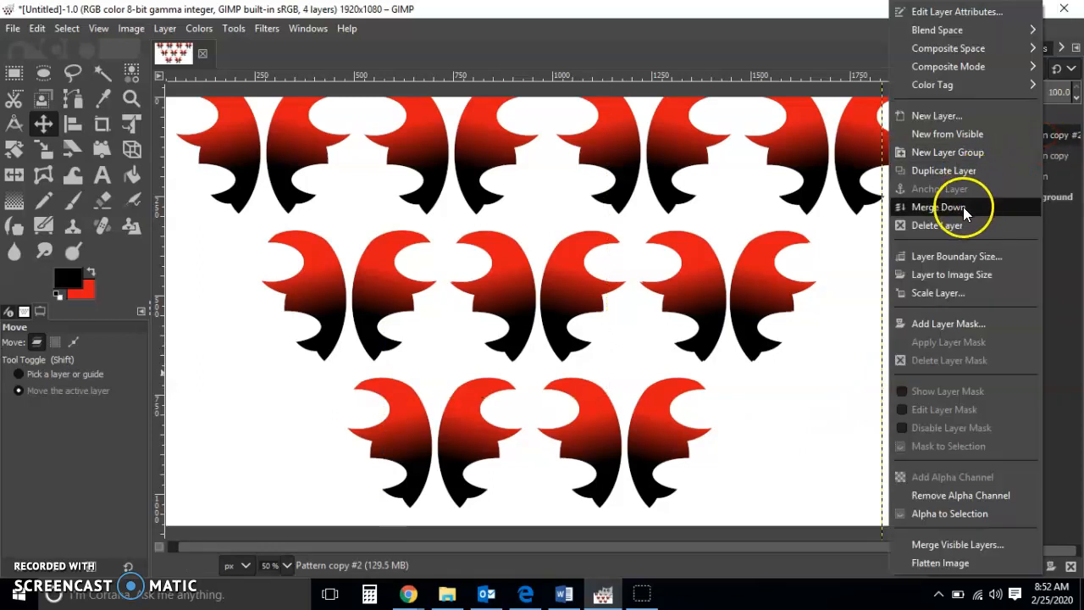
pyautogui.click(963, 207)
pyautogui.rightClick(1045, 138)
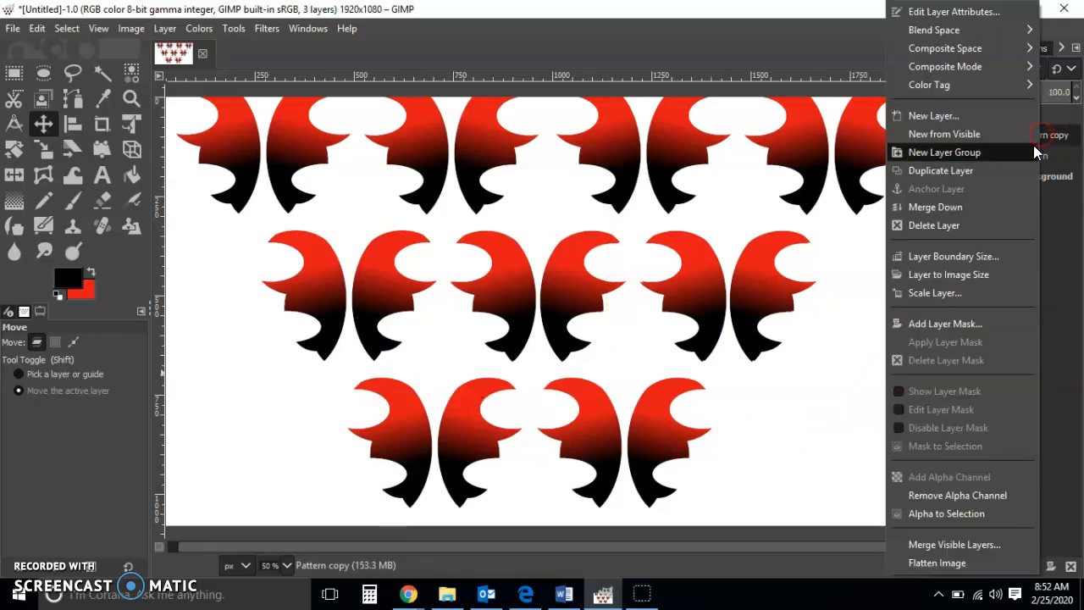
pyautogui.click(964, 207)
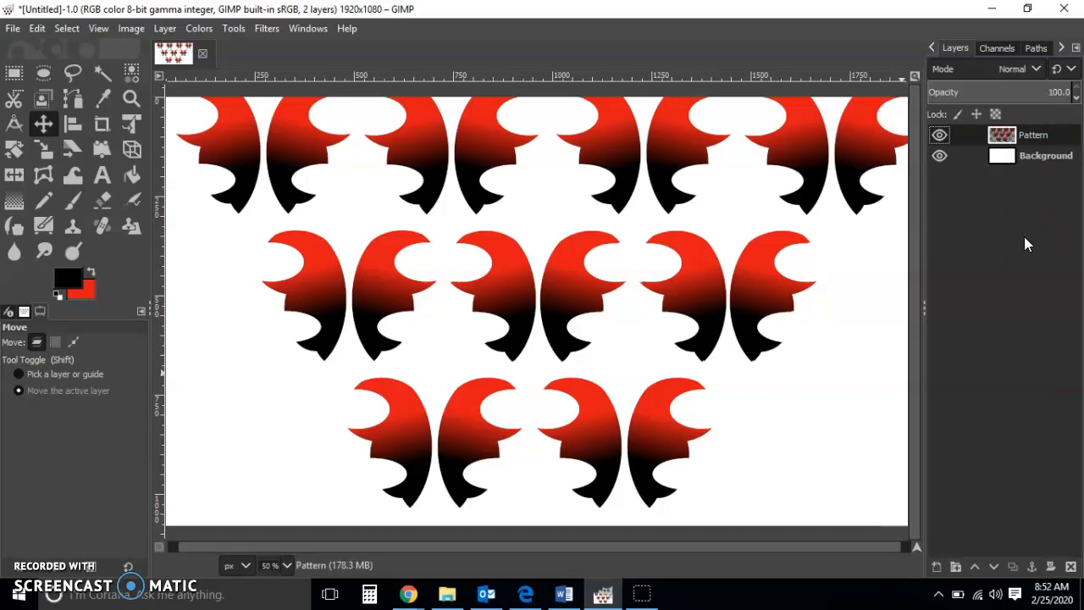
# - Create a new transparent 1920 × 1080 px layer named Top above the Pattern layer
pyautogui.click(1035, 359)
pyautogui.doubleClick(1028, 246)
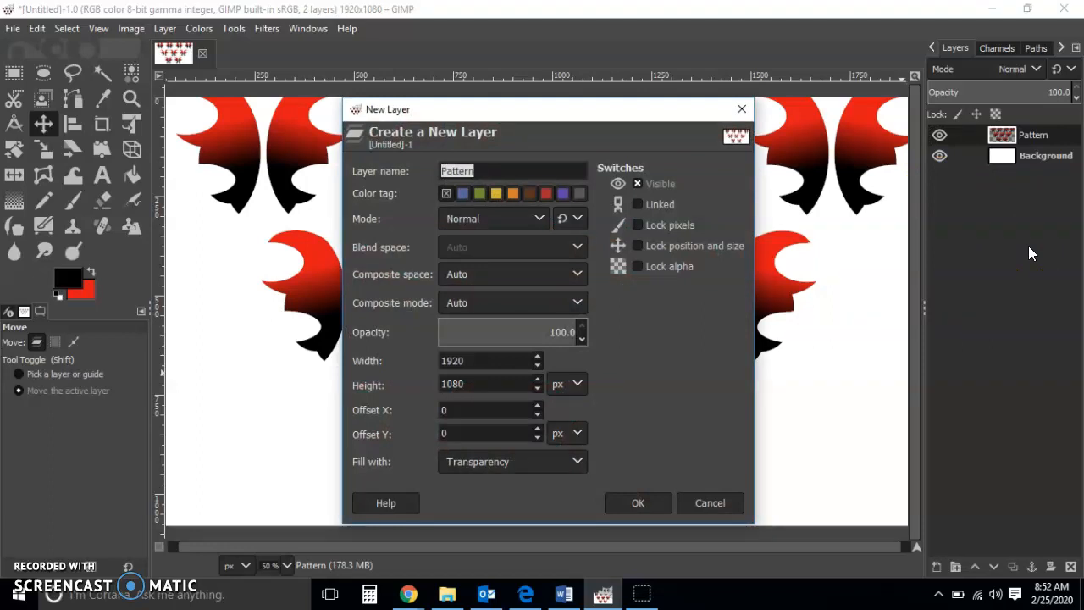
pyautogui.press('Return')
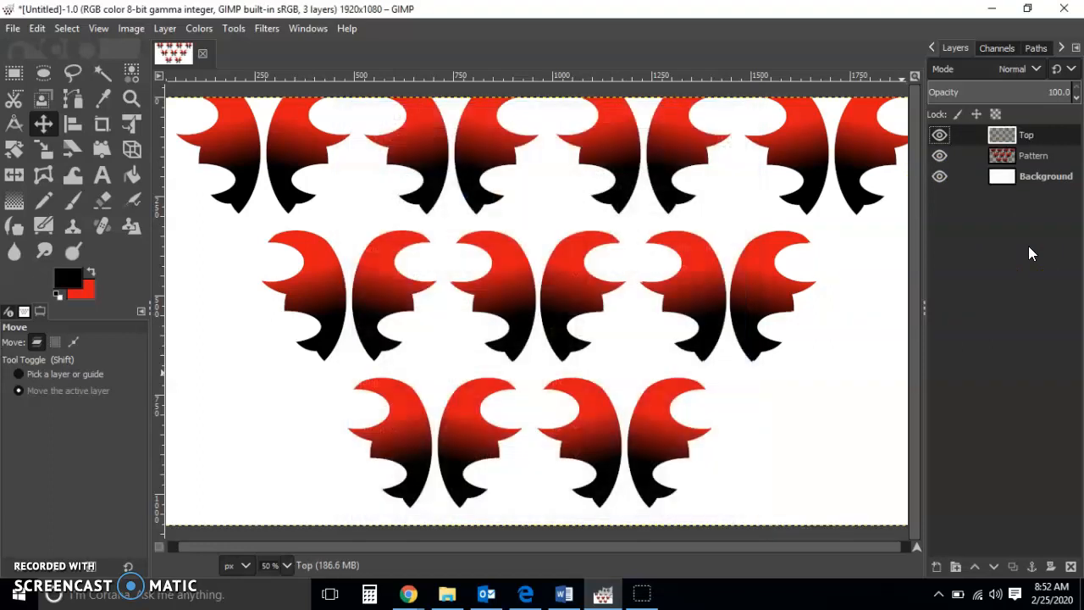
# - Reset the colours to the defaults with white as foreground and bucket-fill the Top layer with white
pyautogui.click(58, 295)
pyautogui.click(93, 271)
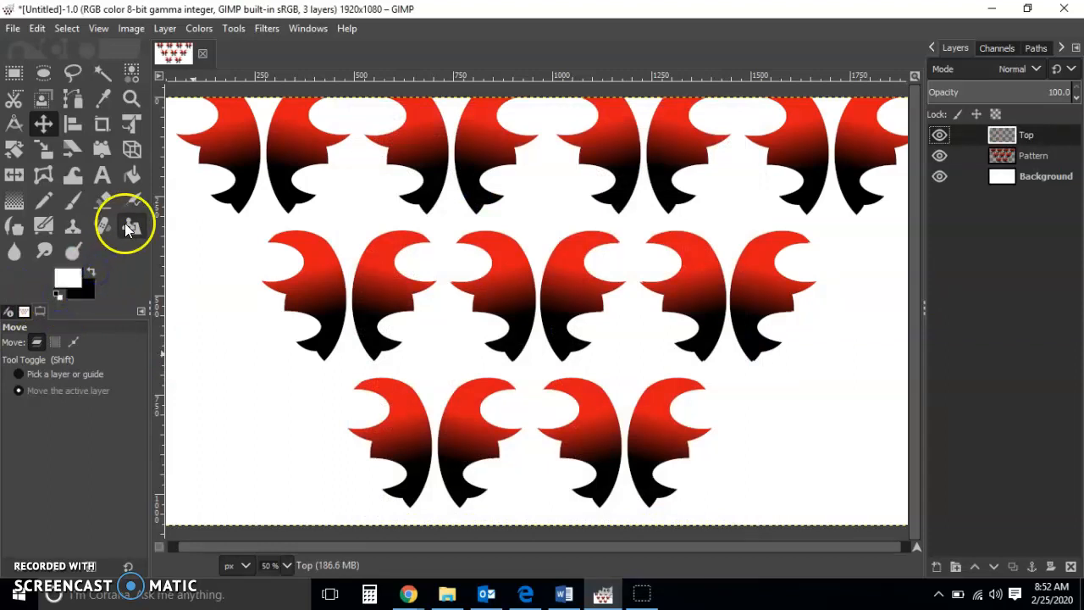
pyautogui.click(131, 175)
pyautogui.click(362, 204)
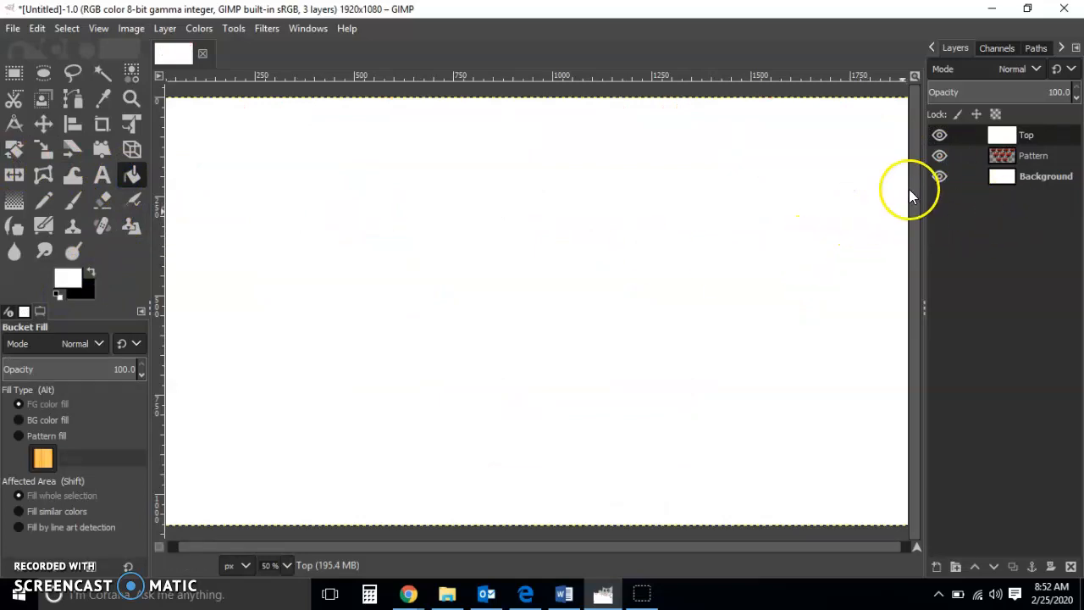
# - Make the Pattern layer active and temporarily hide the Top layer to view the pattern beneath it
pyautogui.click(15, 73)
pyautogui.click(1033, 155)
pyautogui.click(939, 135)
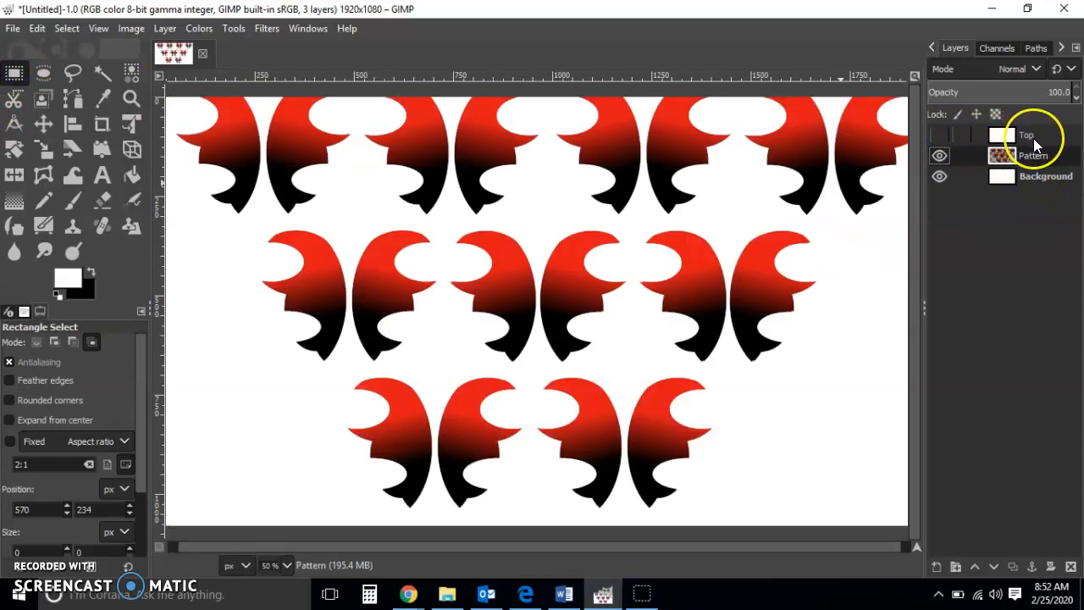
pyautogui.click(1034, 136)
pyautogui.click(1044, 159)
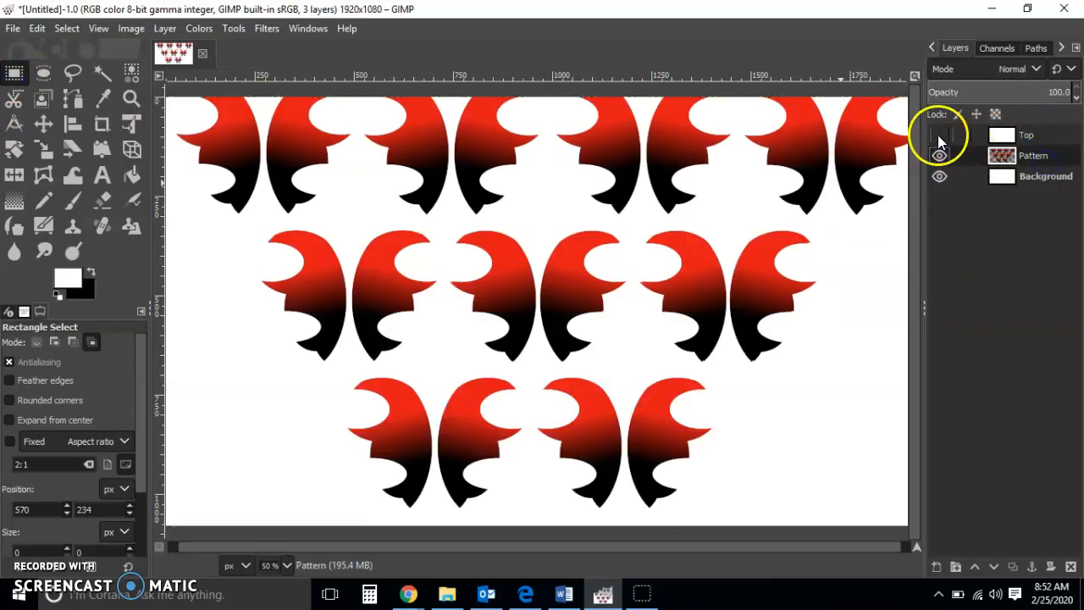
pyautogui.click(939, 134)
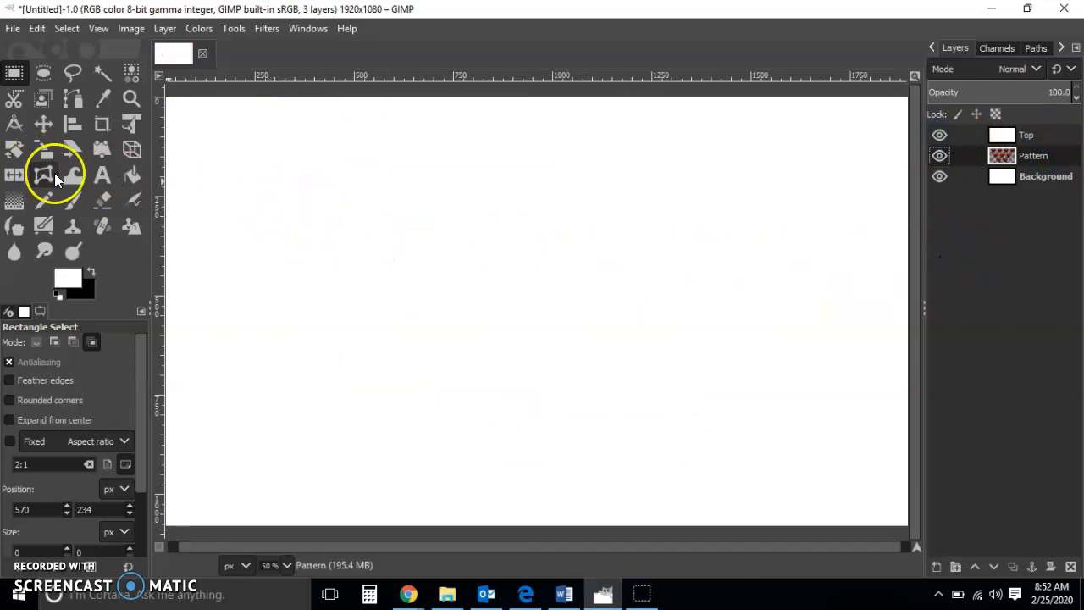
# - Add the black text "HMC" in a box spanning most of the canvas and place the Top layer beneath the text layer
pyautogui.click(95, 269)
pyautogui.click(102, 174)
pyautogui.moveTo(194, 119); pyautogui.dragTo(868, 506)
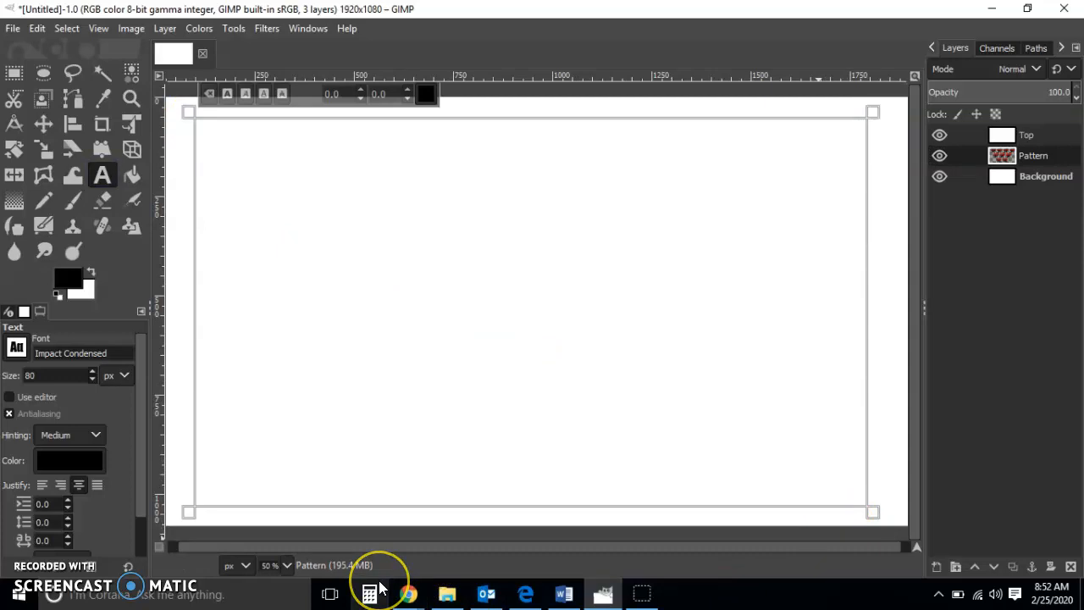
pyautogui.write('HMC')
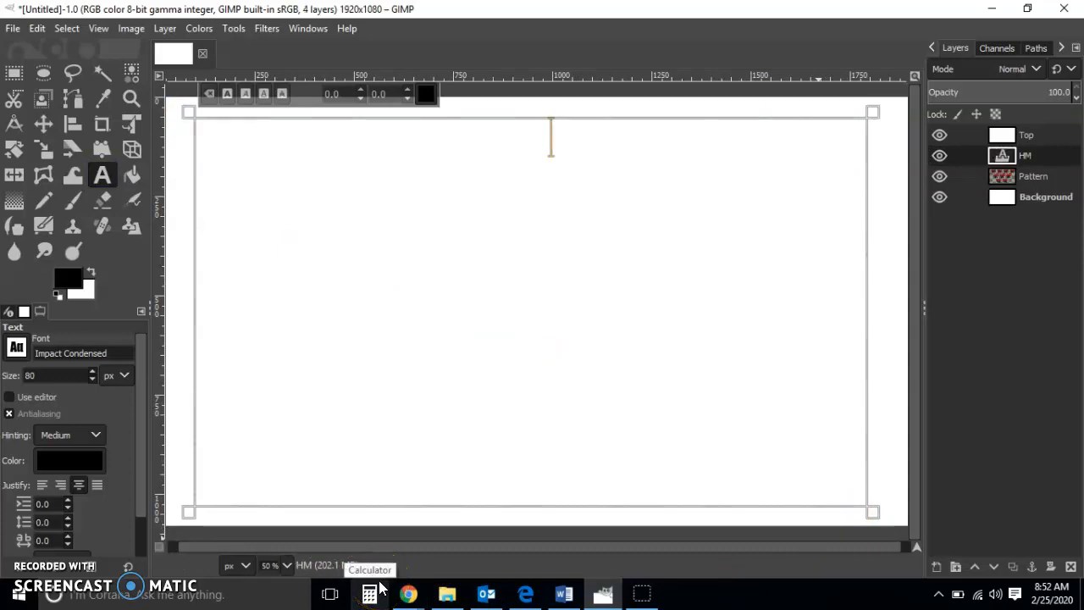
pyautogui.click(1048, 135)
pyautogui.moveTo(1051, 168); pyautogui.dragTo(1050, 168)
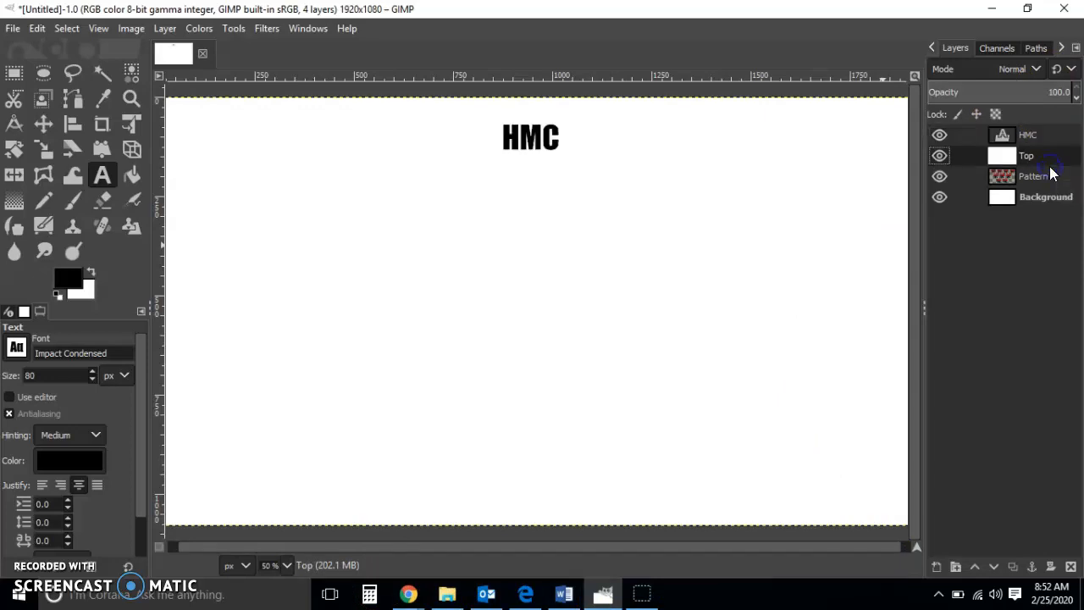
# - Select all of the HMC text and enlarge its font size to about 681 px so the letters fill most of the canvas
pyautogui.click(523, 137)
pyautogui.hotkey('ctrl', 'a')
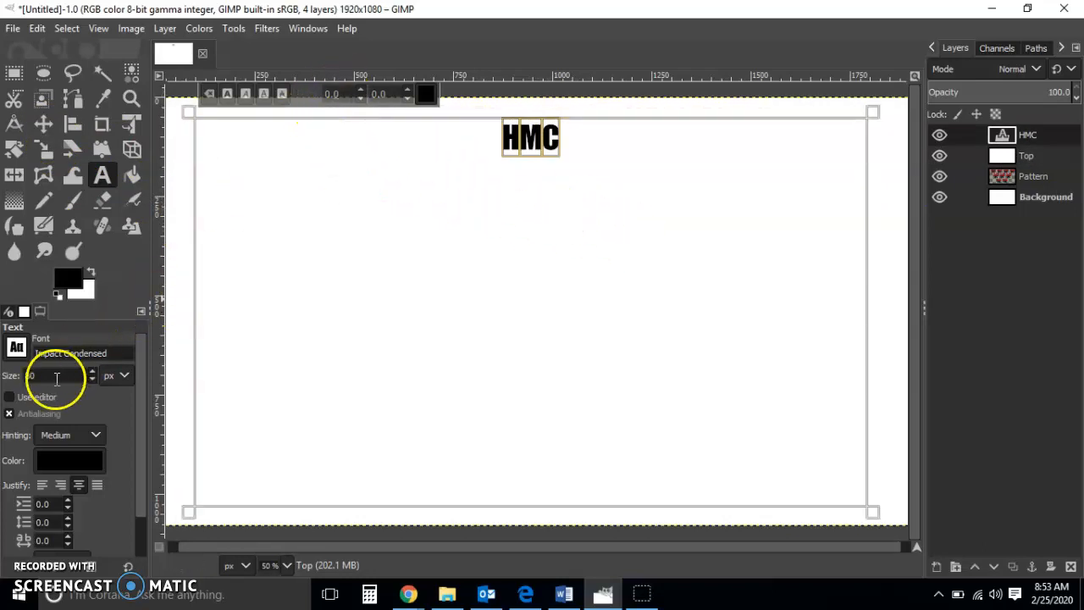
pyautogui.press('Up')
pyautogui.press('Up')
pyautogui.press('Up')
pyautogui.press('Up')
pyautogui.press('Up')
pyautogui.press('Up')
pyautogui.press('Up')
pyautogui.press('Up')
pyautogui.press('Up')
pyautogui.press('Up')
pyautogui.press('Up')
pyautogui.press('Up')
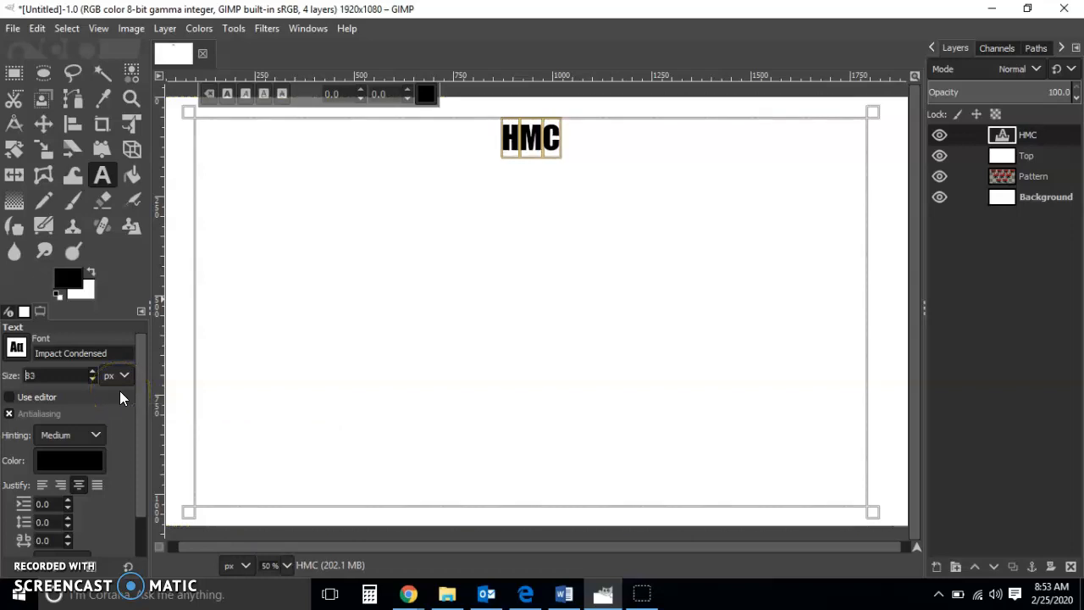
pyautogui.press('Up')
pyautogui.press('Up')
pyautogui.press('Up')
pyautogui.press('Up')
pyautogui.press('Up')
pyautogui.press('Up')
pyautogui.press('Up')
pyautogui.press('Up')
pyautogui.press('Up')
pyautogui.press('Up')
pyautogui.press('Up')
pyautogui.press('Up')
pyautogui.press('Up')
pyautogui.press('Up')
pyautogui.press('Up')
pyautogui.press('Up')
pyautogui.press('Up')
pyautogui.press('Up')
pyautogui.press('Up')
pyautogui.press('Up')
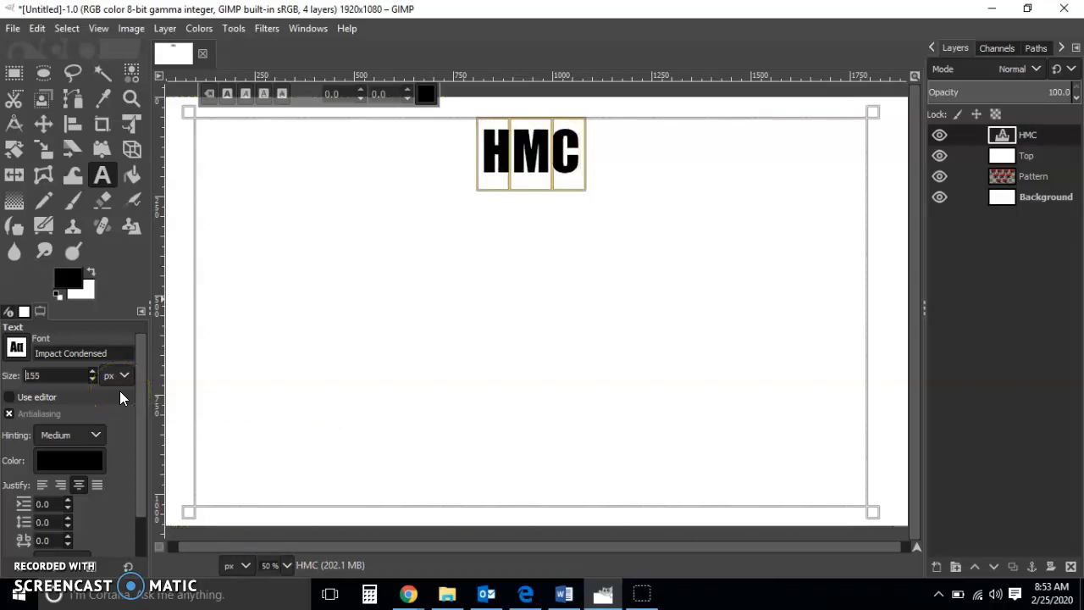
pyautogui.press('Up')
pyautogui.press('Up')
pyautogui.press('Up')
pyautogui.press('Up')
pyautogui.press('Up')
pyautogui.press('Up')
pyautogui.press('Up')
pyautogui.press('Up')
pyautogui.press('Up')
pyautogui.press('Up')
pyautogui.press('Up')
pyautogui.press('Up')
pyautogui.press('Up')
pyautogui.press('Up')
pyautogui.press('Up')
pyautogui.press('Up')
pyautogui.press('Up')
pyautogui.press('Up')
pyautogui.press('Up')
pyautogui.press('Up')
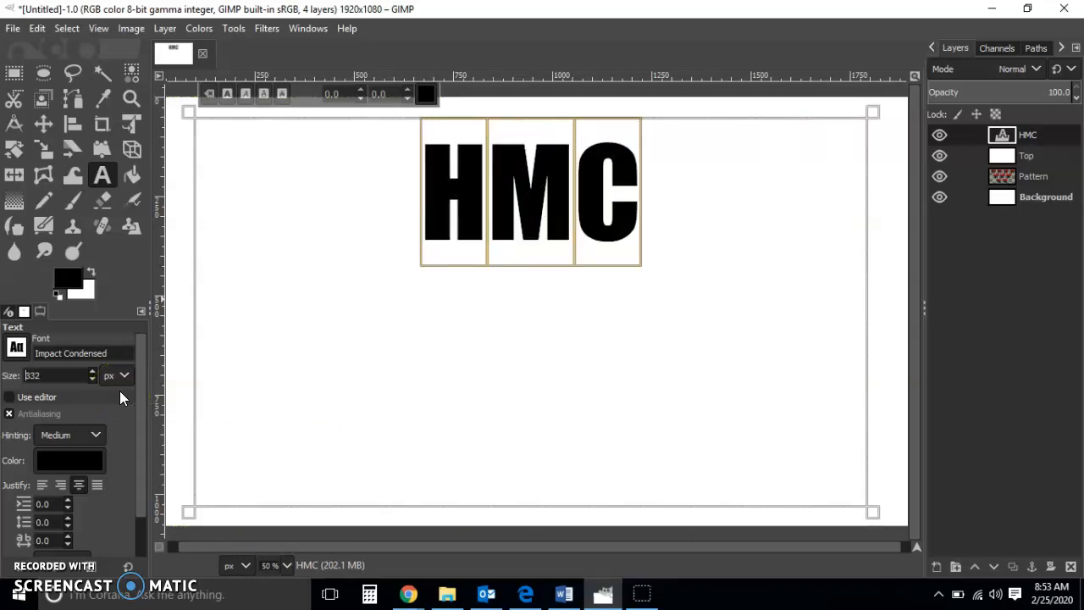
pyautogui.press('Up')
pyautogui.press('Up')
pyautogui.press('Up')
pyautogui.press('Up')
pyautogui.press('Up')
pyautogui.press('Up')
pyautogui.press('Up')
pyautogui.press('Up')
pyautogui.press('Up')
pyautogui.press('Up')
pyautogui.press('Up')
pyautogui.press('Up')
pyautogui.press('Up')
pyautogui.press('Up')
pyautogui.press('Up')
pyautogui.press('Up')
pyautogui.press('Up')
pyautogui.press('Up')
pyautogui.press('Up')
pyautogui.press('Up')
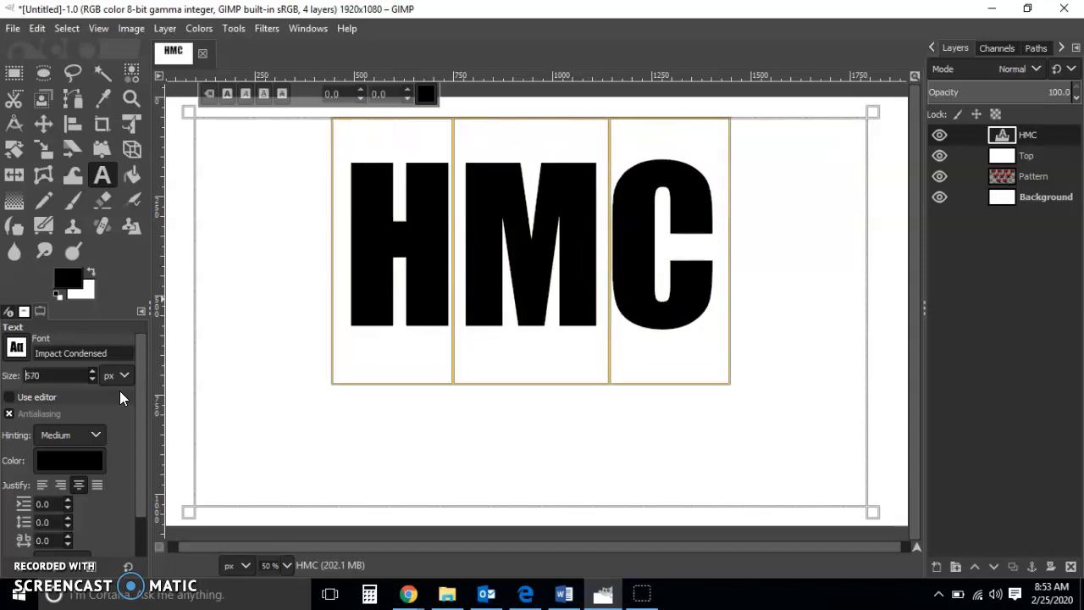
pyautogui.press('Up')
pyautogui.press('Up')
pyautogui.press('Up')
pyautogui.press('Up')
pyautogui.press('Up')
pyautogui.press('Up')
pyautogui.press('Up')
pyautogui.press('Up')
pyautogui.press('Up')
pyautogui.press('Up')
pyautogui.press('Up')
pyautogui.press('Up')
pyautogui.press('Up')
pyautogui.press('Up')
pyautogui.press('Up')
pyautogui.press('Up')
pyautogui.press('Up')
pyautogui.press('Up')
pyautogui.press('Up')
pyautogui.press('Up')
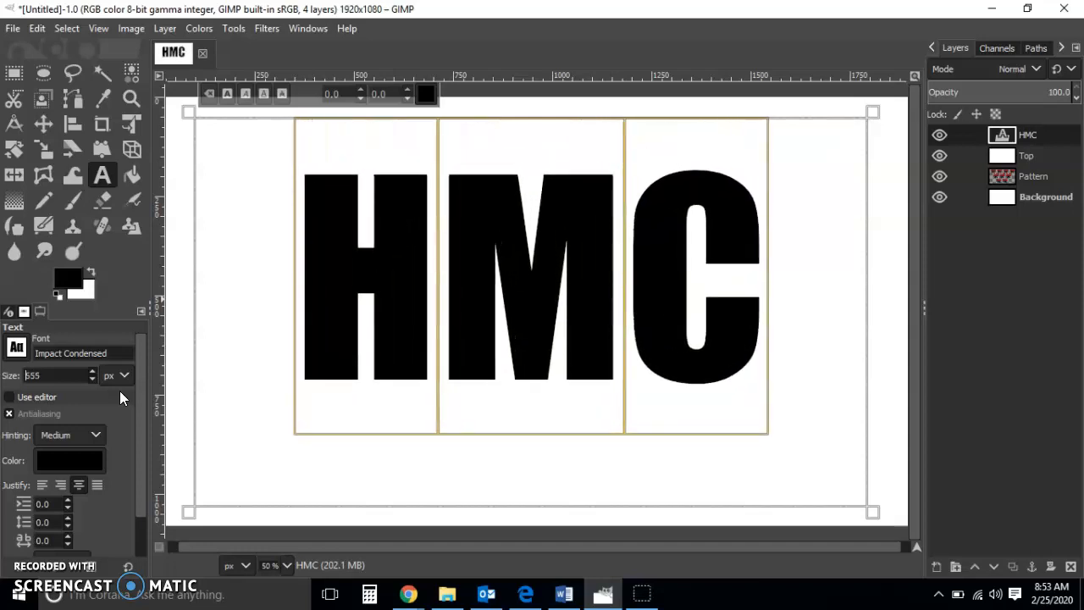
pyautogui.press('Up')
pyautogui.press('Up')
pyautogui.press('Up')
pyautogui.press('Up')
pyautogui.press('Up')
pyautogui.press('Up')
pyautogui.press('Up')
pyautogui.press('Up')
pyautogui.press('Up')
pyautogui.press('Up')
pyautogui.press('Up')
pyautogui.press('Up')
pyautogui.press('Up')
pyautogui.press('Up')
pyautogui.press('Up')
pyautogui.press('Up')
pyautogui.press('Up')
pyautogui.press('Up')
pyautogui.press('Up')
pyautogui.press('Up')
pyautogui.click(67, 355)
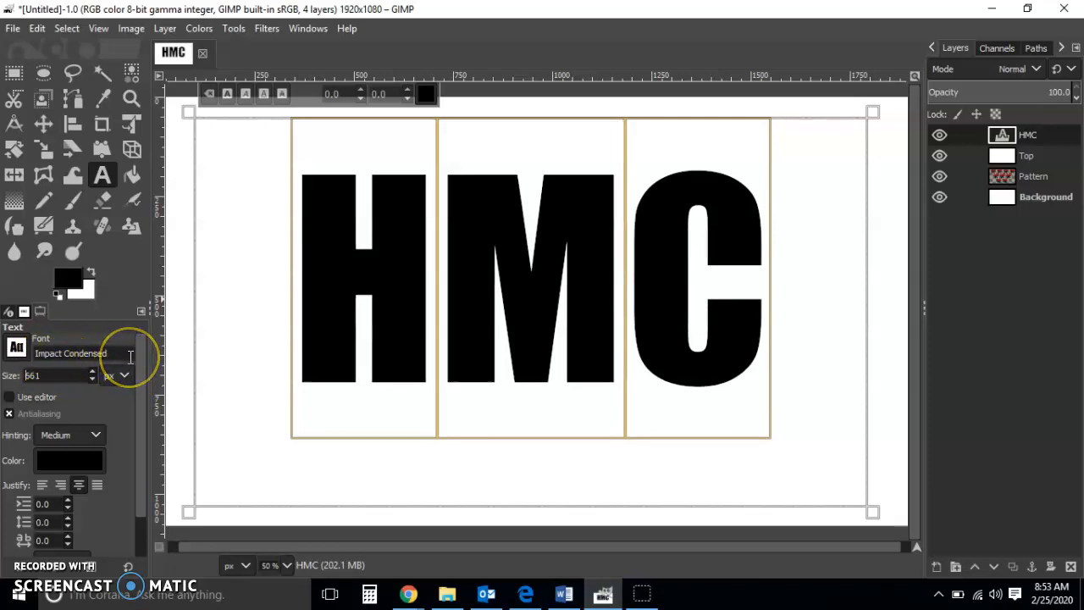
pyautogui.press('Up')
pyautogui.press('Up')
pyautogui.press('Up')
pyautogui.press('Up')
pyautogui.press('Up')
pyautogui.press('Up')
pyautogui.press('Up')
pyautogui.press('Up')
pyautogui.press('Up')
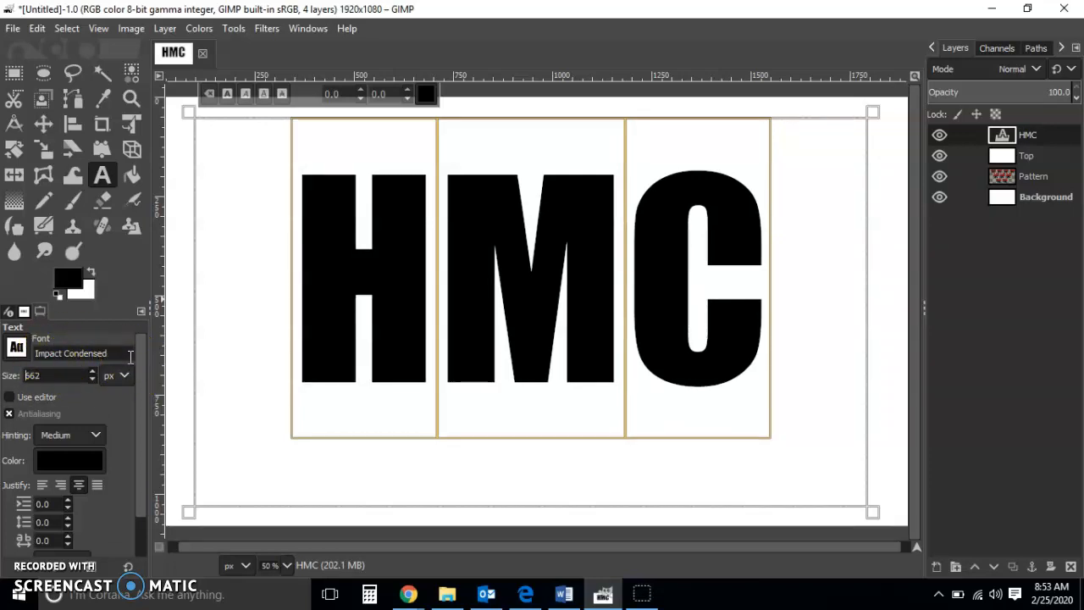
pyautogui.press('Up')
pyautogui.press('Up')
pyautogui.press('Up')
pyautogui.press('Up')
pyautogui.press('Up')
pyautogui.press('Up')
pyautogui.press('Up')
pyautogui.press('Up')
pyautogui.press('Up')
pyautogui.press('Up')
pyautogui.press('Up')
pyautogui.press('Up')
pyautogui.press('Up')
pyautogui.press('Up')
pyautogui.press('Up')
pyautogui.press('Up')
pyautogui.press('Up')
pyautogui.press('Up')
pyautogui.press('Up')
pyautogui.press('Up')
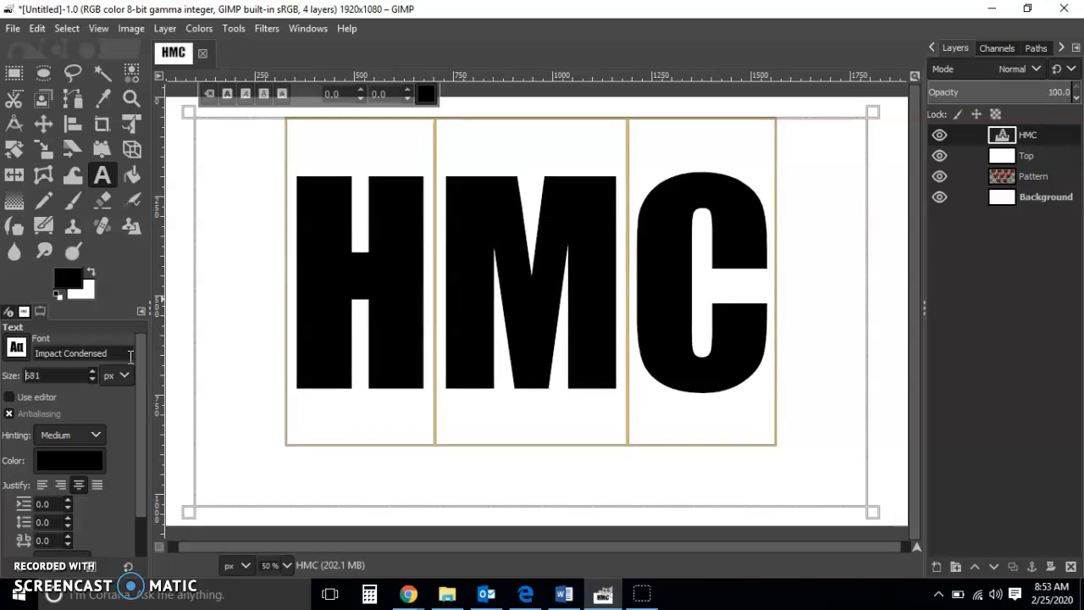
# - Enlarge the HMC text further to a font size of 819 px and finish text editing with the Rectangle Select tool
pyautogui.press('Up')
pyautogui.press('Up')
pyautogui.press('Up')
pyautogui.press('Up')
pyautogui.press('Up')
pyautogui.press('Up')
pyautogui.press('Up')
pyautogui.press('Up')
pyautogui.press('Up')
pyautogui.press('Up')
pyautogui.press('Up')
pyautogui.press('Up')
pyautogui.press('Up')
pyautogui.press('Up')
pyautogui.press('Up')
pyautogui.press('Up')
pyautogui.press('Up')
pyautogui.press('Up')
pyautogui.press('Up')
pyautogui.press('Up')
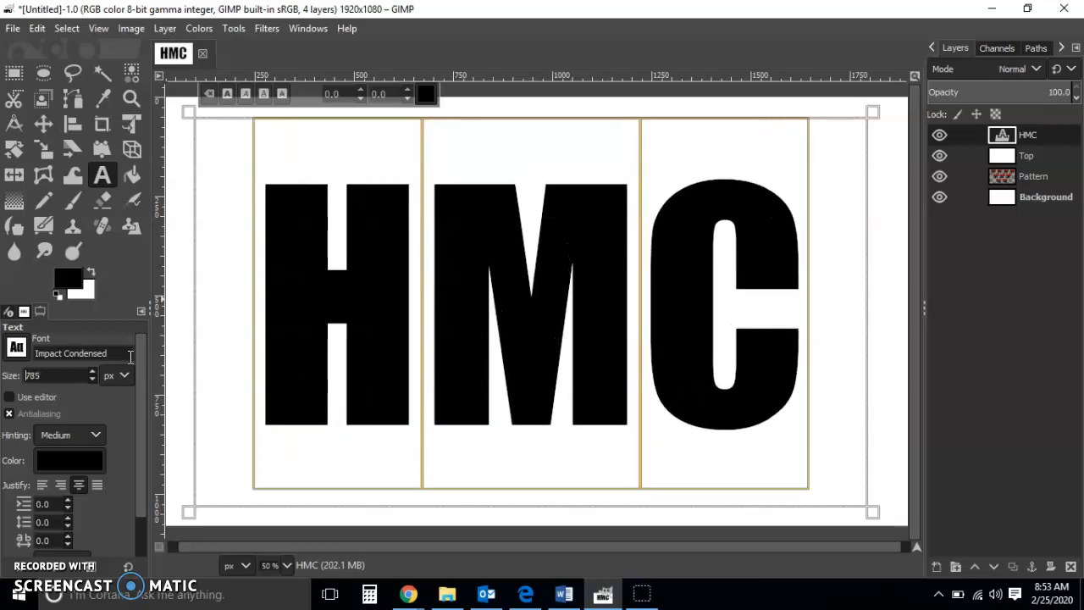
pyautogui.press('Up')
pyautogui.press('Up')
pyautogui.press('Up')
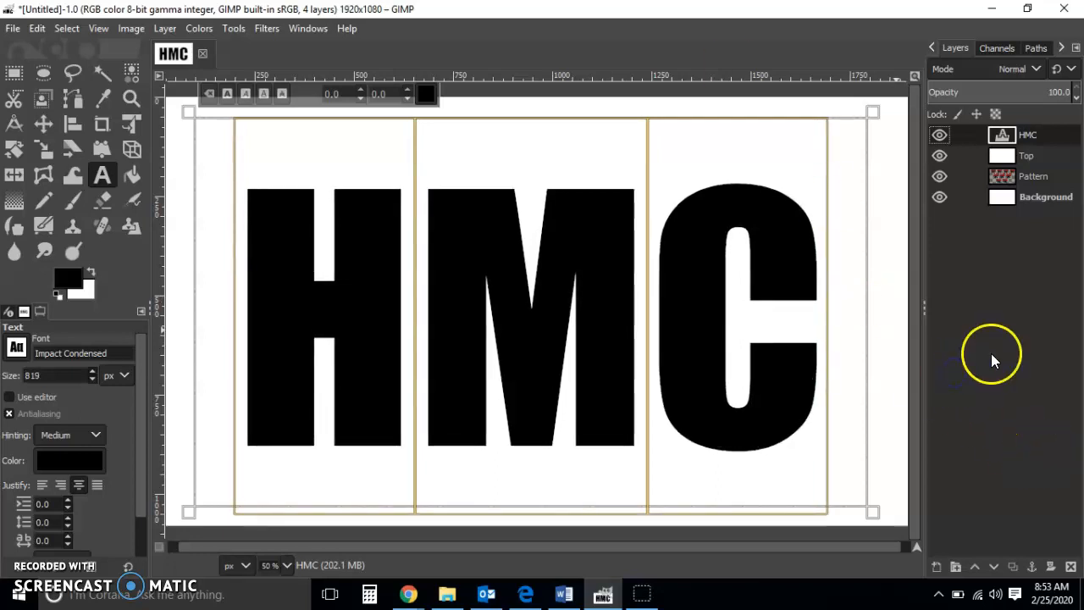
pyautogui.click(13, 73)
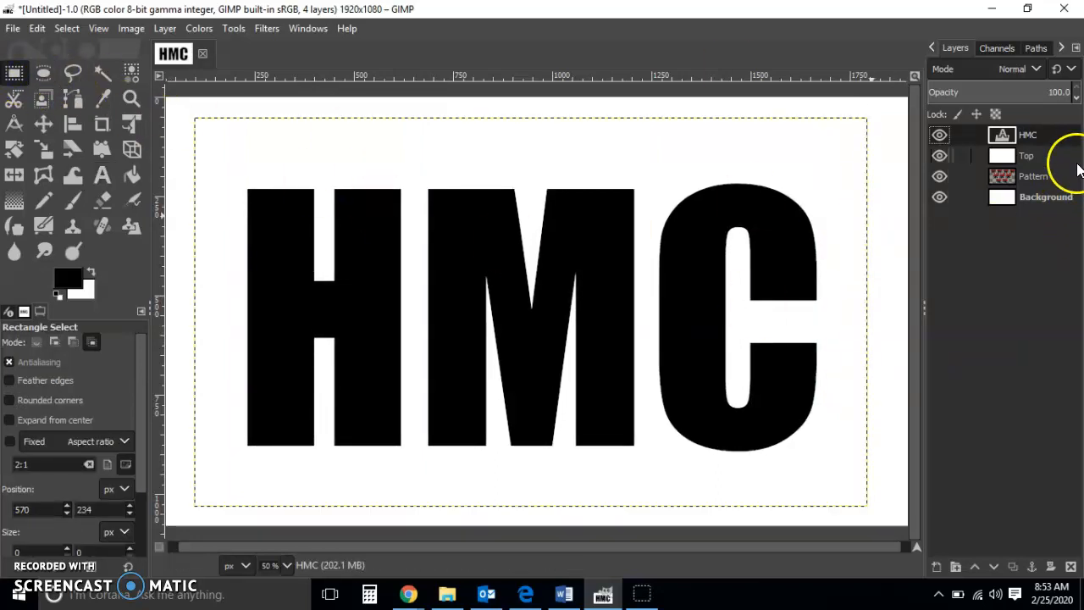
# - Add a white (full opacity) layer mask to the Top layer
pyautogui.click(1025, 157)
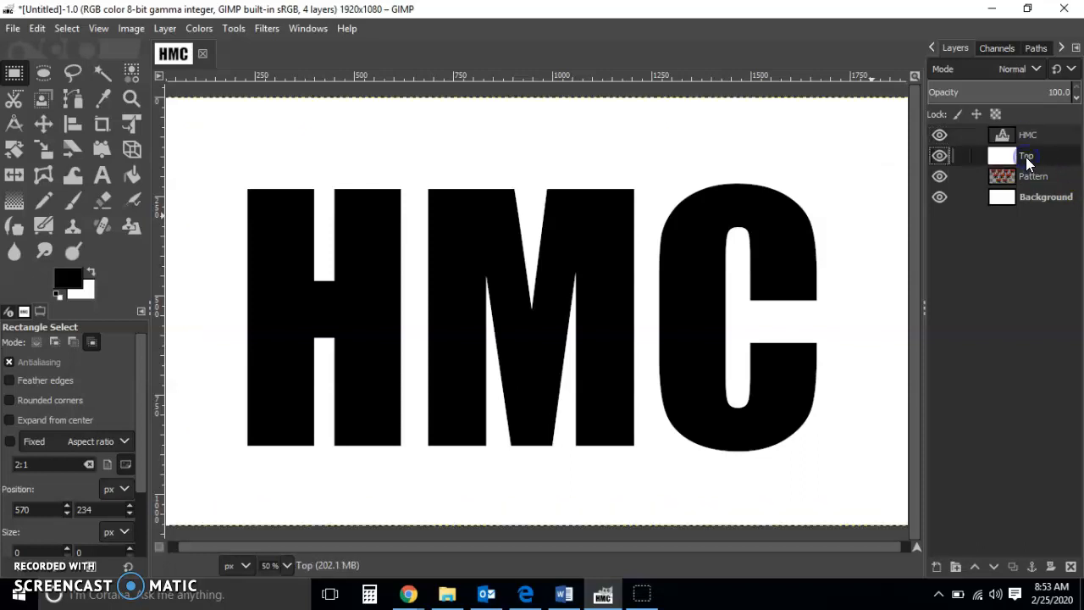
pyautogui.rightClick(1025, 157)
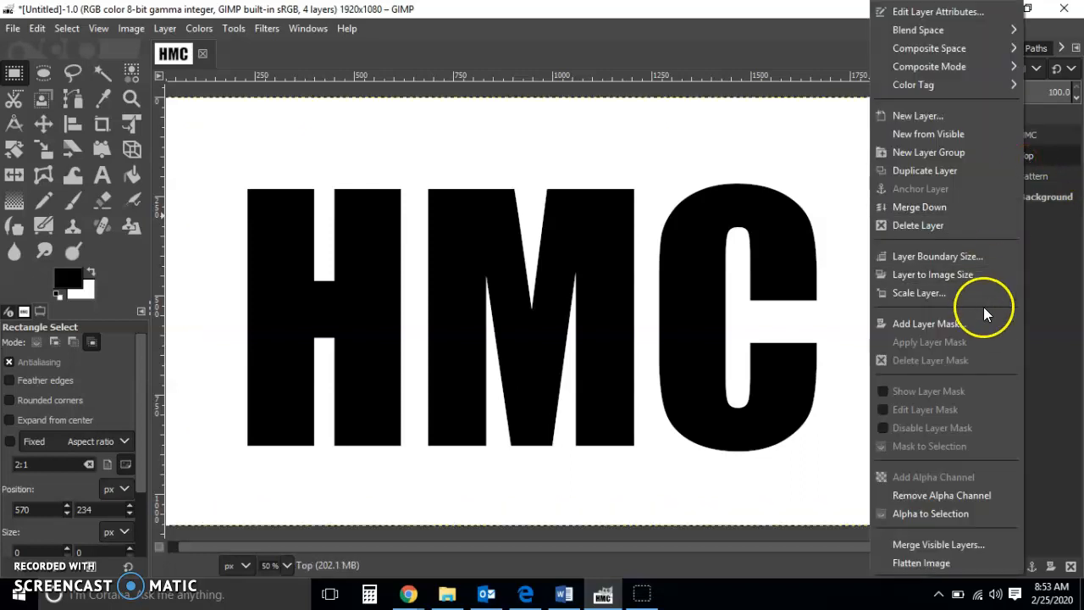
pyautogui.click(966, 324)
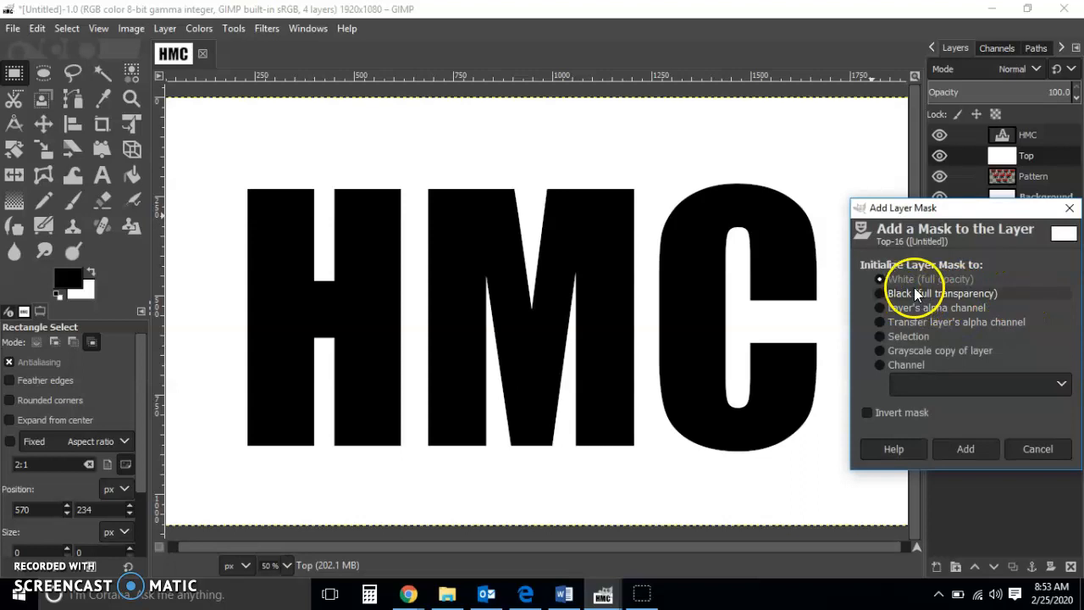
pyautogui.click(963, 449)
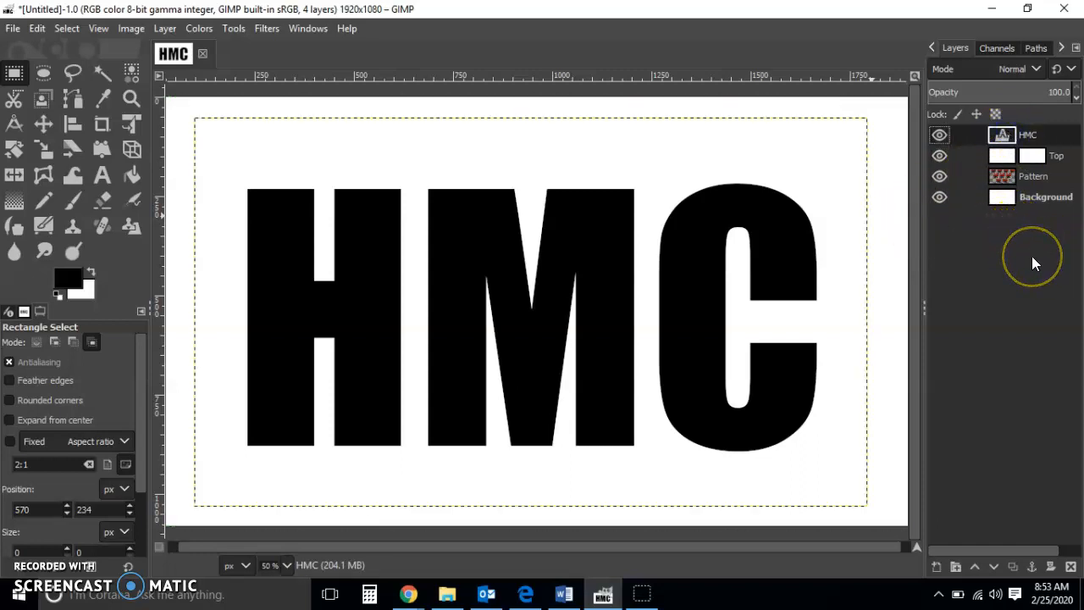
# - Copy the HMC text layer to the clipboard
pyautogui.rightClick(997, 136)
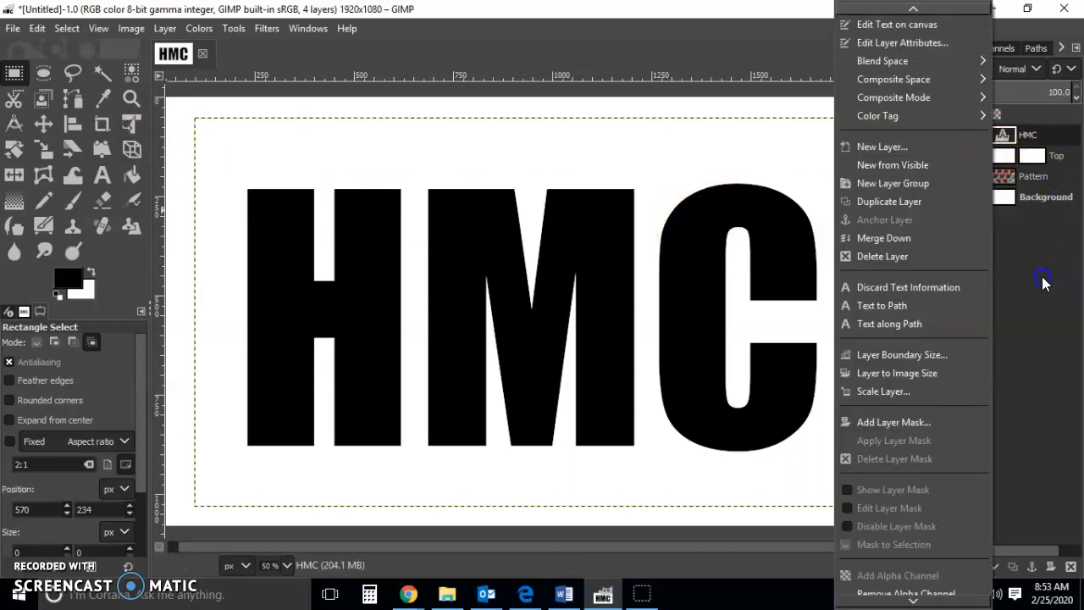
pyautogui.click(1023, 276)
pyautogui.hotkey('ctrl', 'c')
# - Hide the HMC text layer, paste the copied lettering into the Top layer's mask and anchor the floating selection
pyautogui.click(1034, 158)
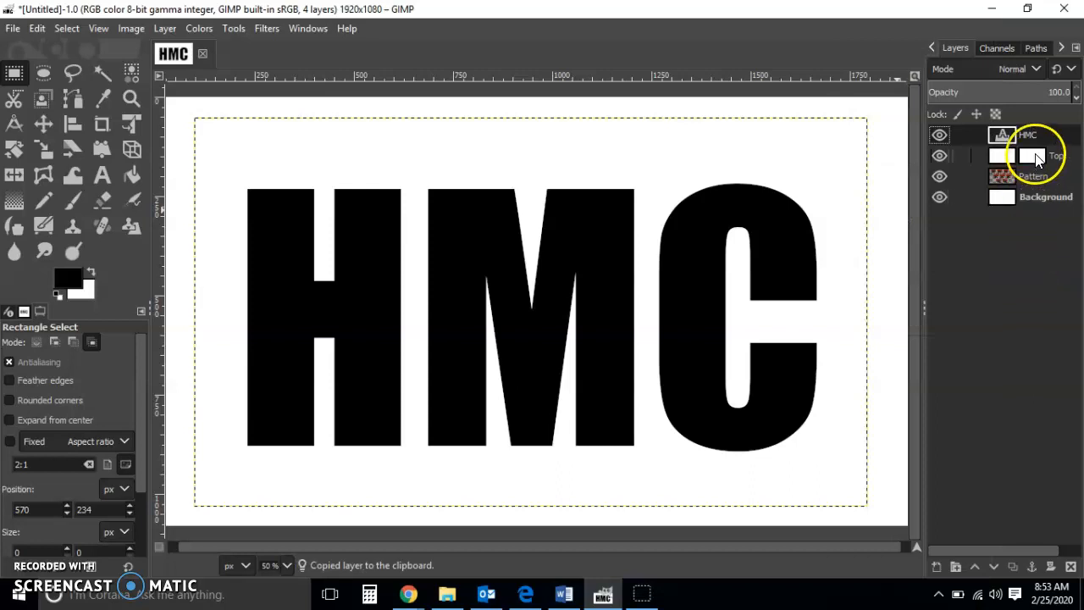
pyautogui.click(939, 135)
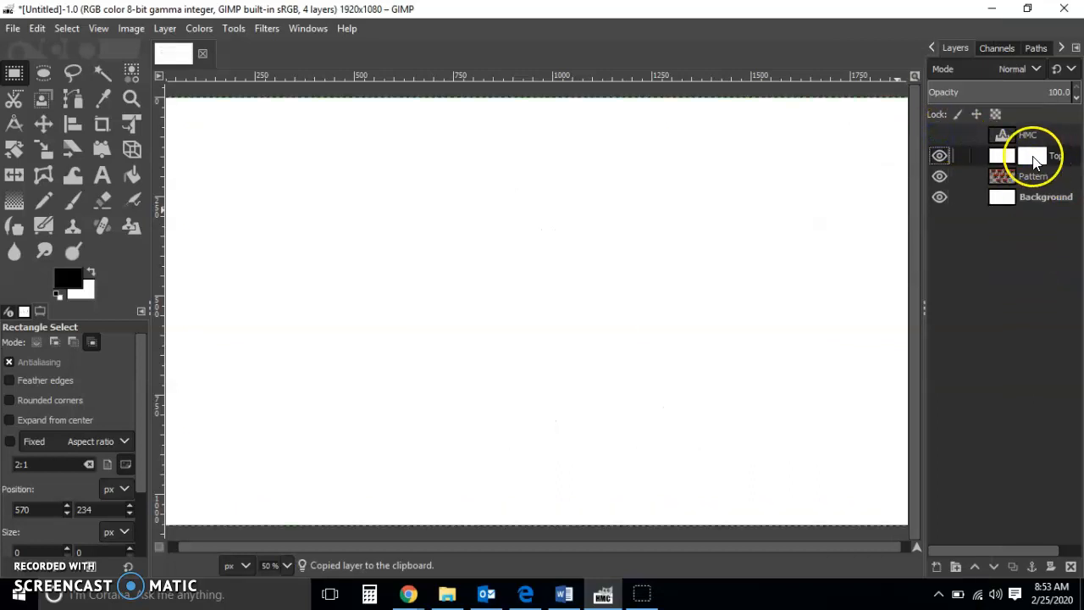
pyautogui.hotkey('ctrl', 'v')
pyautogui.click(1057, 230)
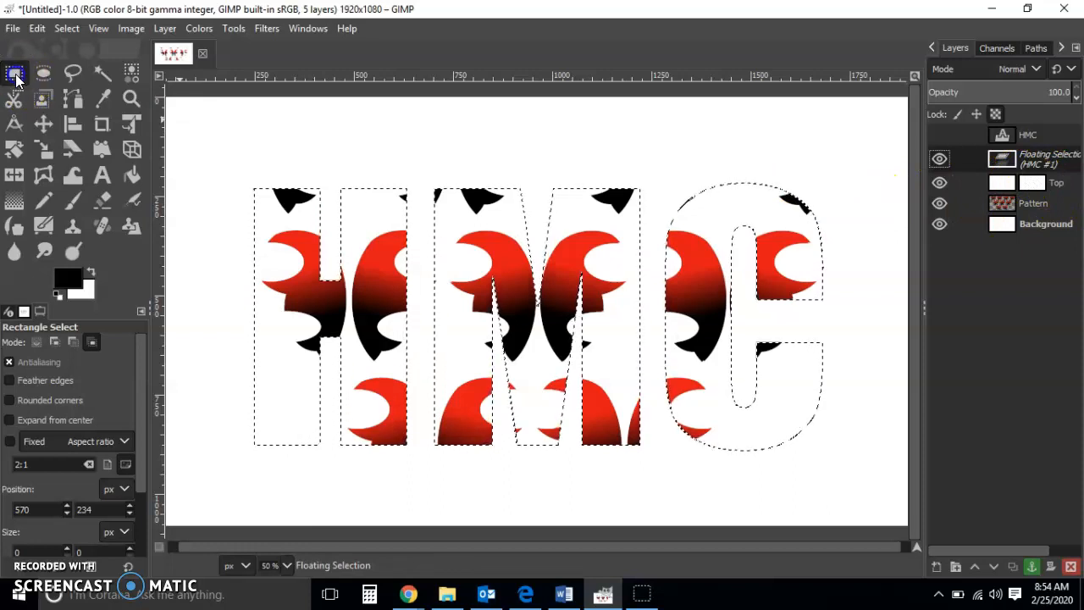
pyautogui.click(849, 433)
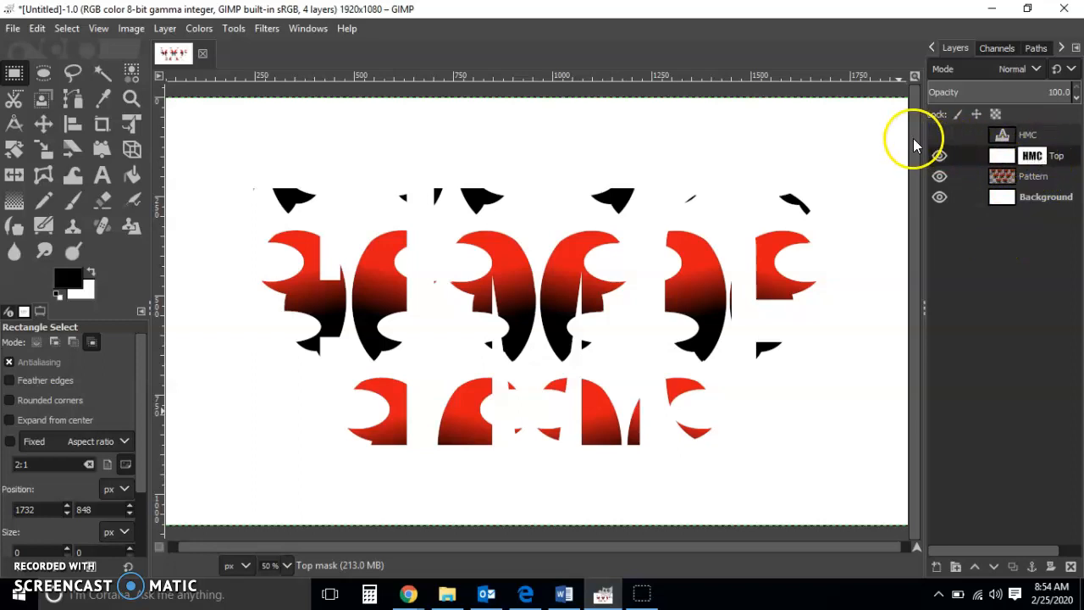
# - Briefly show and hide the HMC text layer to compare it with the pattern-filled lettering
pyautogui.click(938, 136)
pyautogui.click(938, 135)
pyautogui.click(1030, 158)
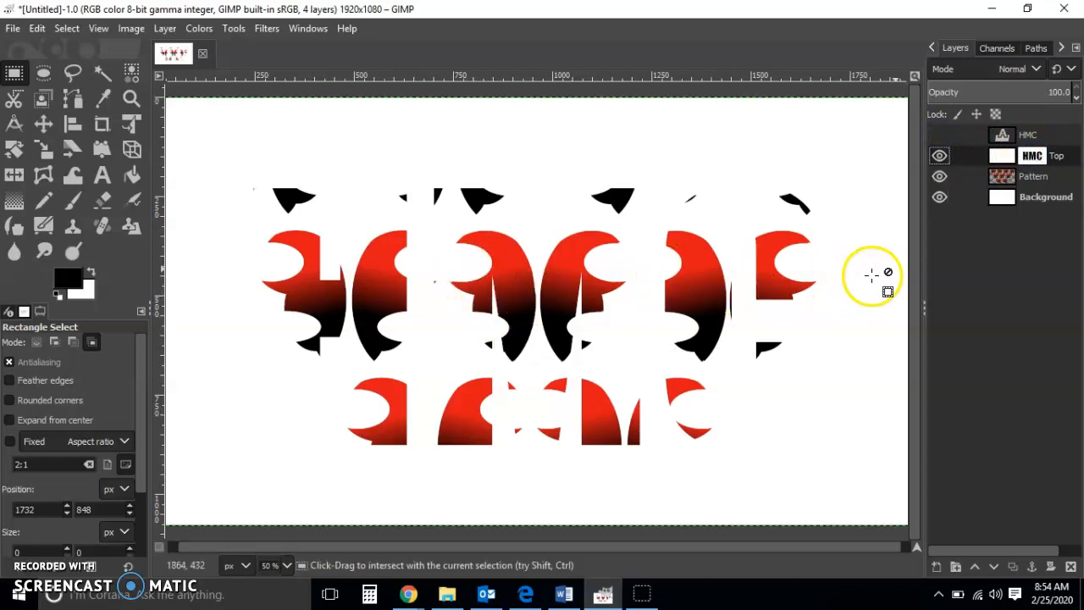
# - Make the Background layer active, keeping black as the foreground colour
pyautogui.click(1036, 177)
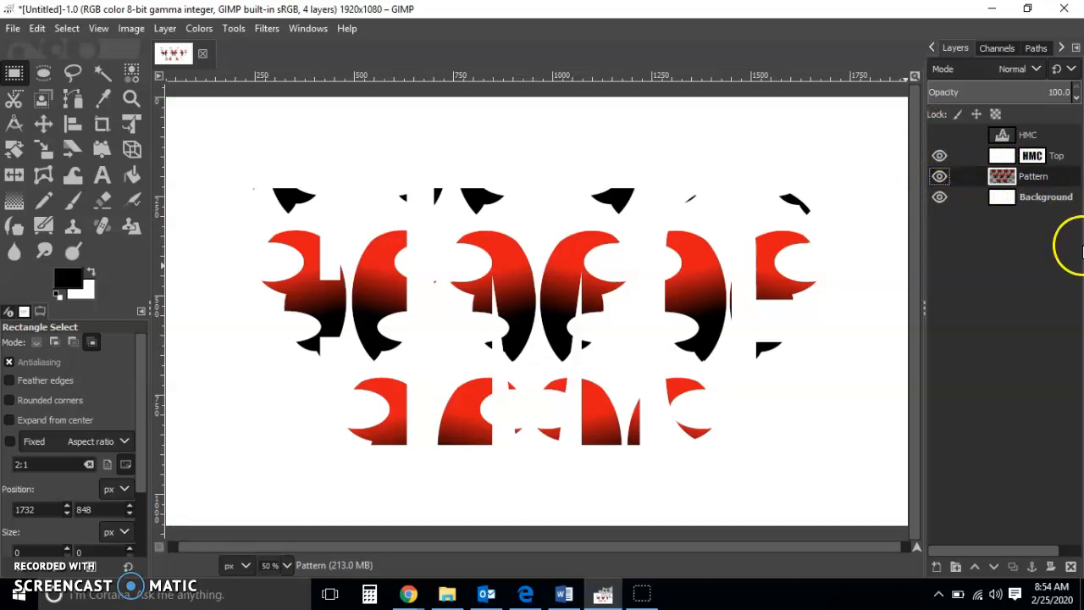
pyautogui.click(1036, 197)
pyautogui.click(91, 269)
pyautogui.click(93, 269)
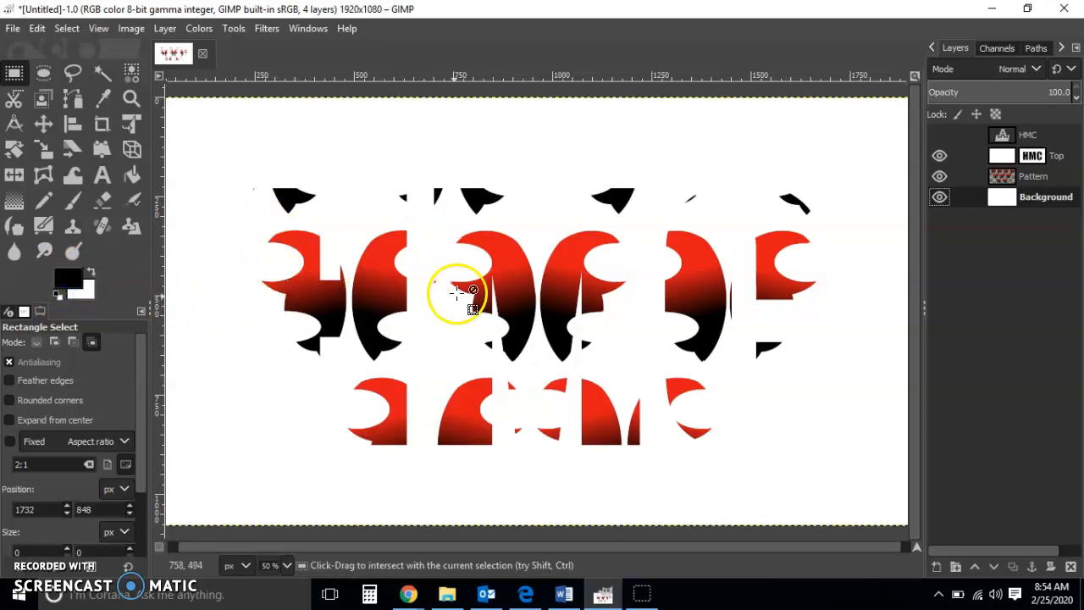
# - Try to change the foreground colour by picking a teal hue
pyautogui.click(66, 281)
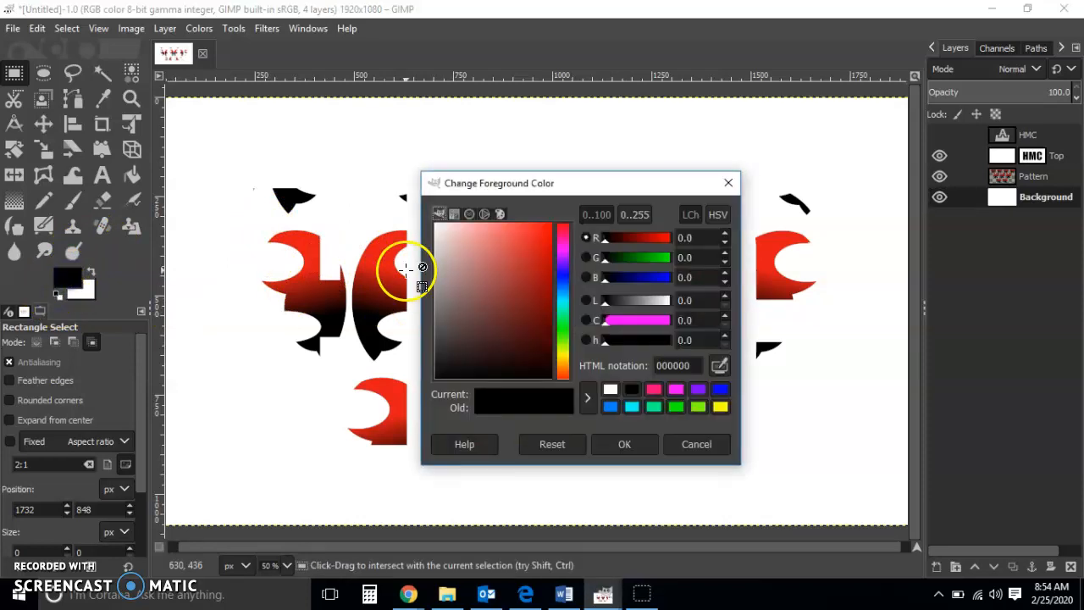
pyautogui.click(563, 309)
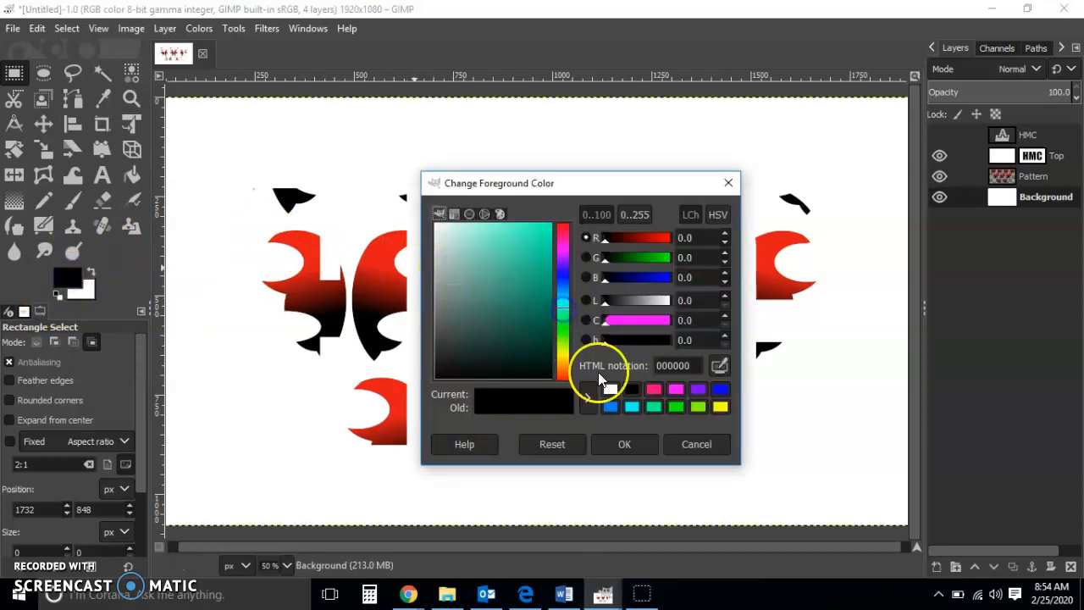
pyautogui.click(624, 444)
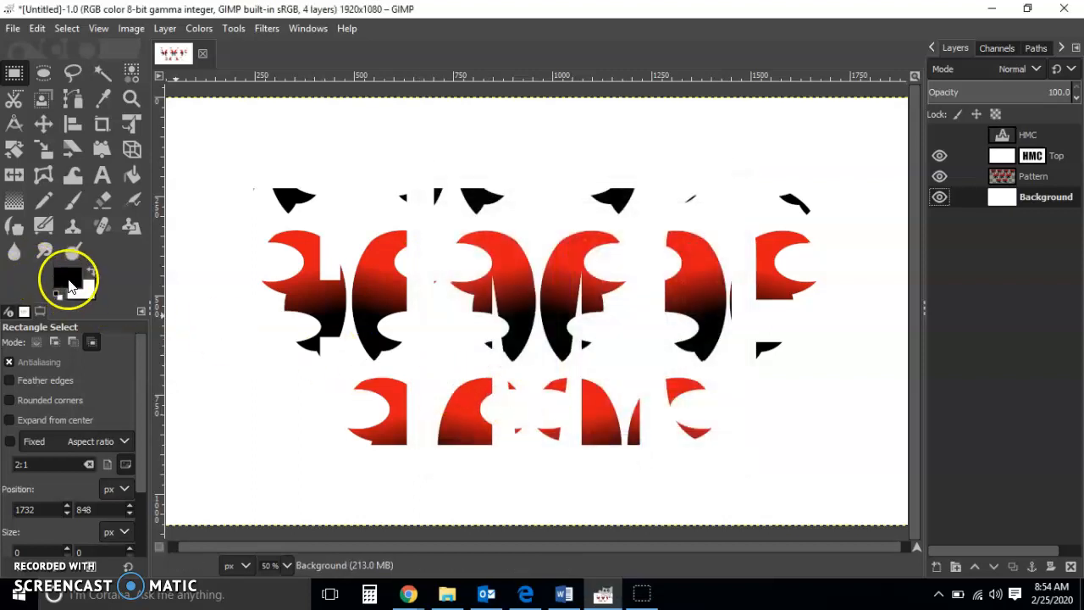
# - Set the foreground colour to a bright green, 11ea7d
pyautogui.click(67, 281)
pyautogui.click(561, 285)
pyautogui.moveTo(526, 254); pyautogui.dragTo(505, 274)
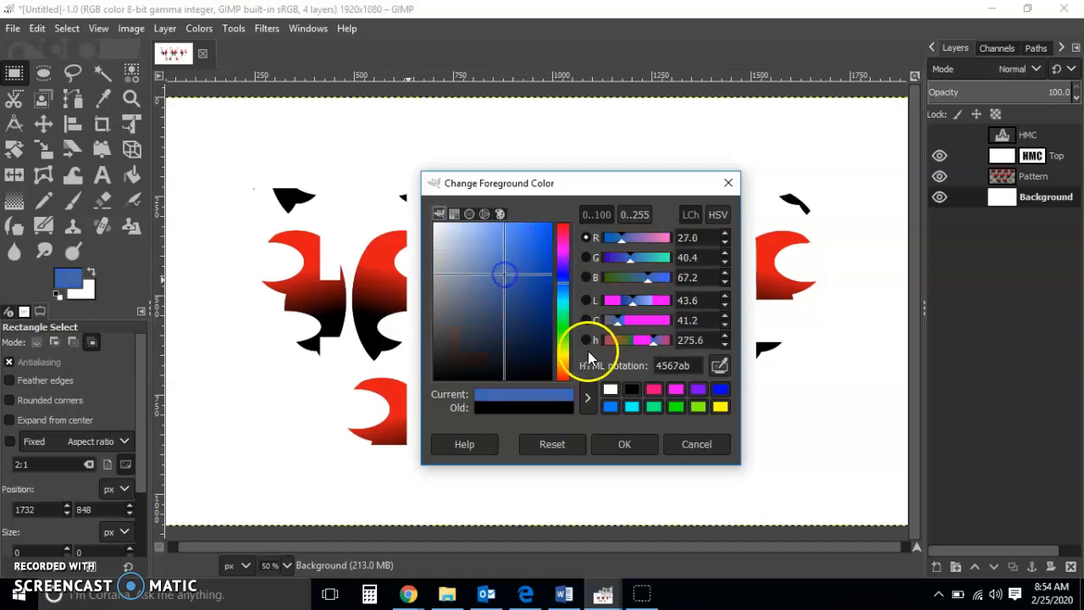
pyautogui.click(655, 405)
pyautogui.moveTo(536, 258); pyautogui.dragTo(544, 235)
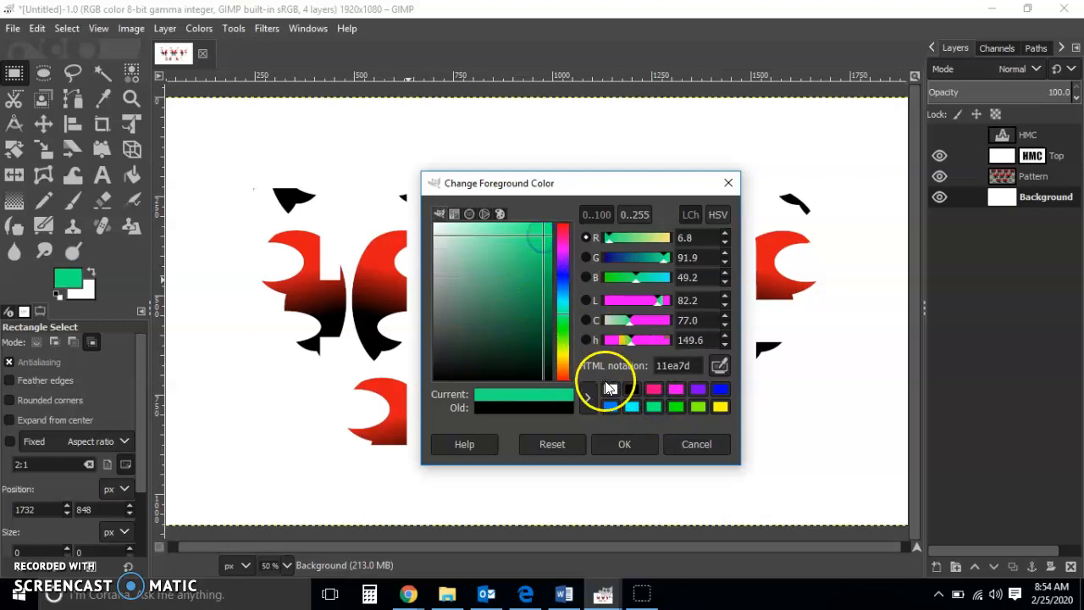
pyautogui.click(622, 443)
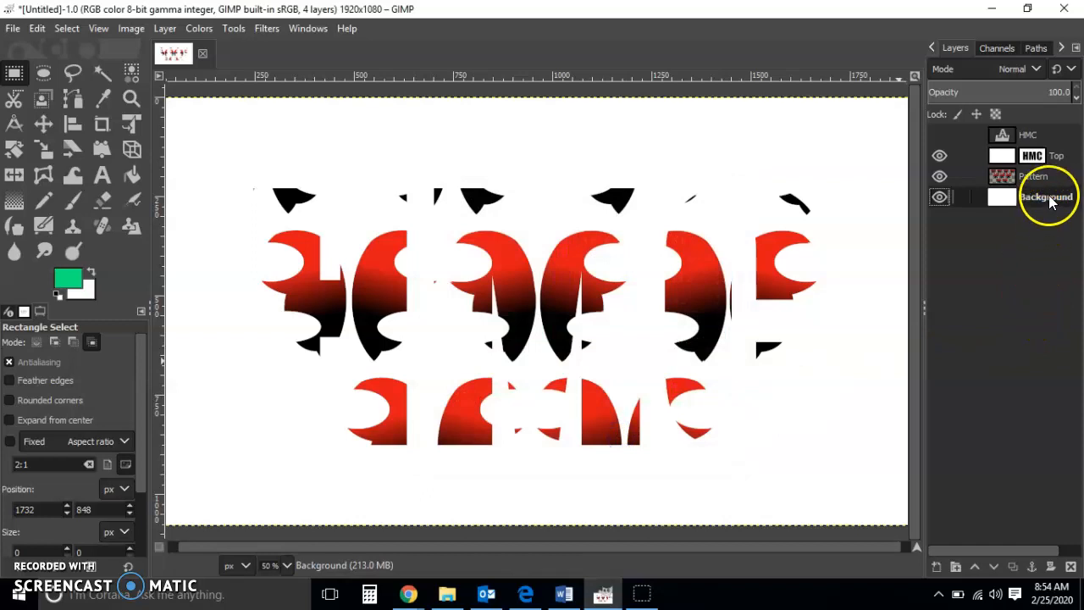
# - Bucket-fill the whole Background layer with the green foreground colour and return to the Rectangle Select tool
pyautogui.click(132, 175)
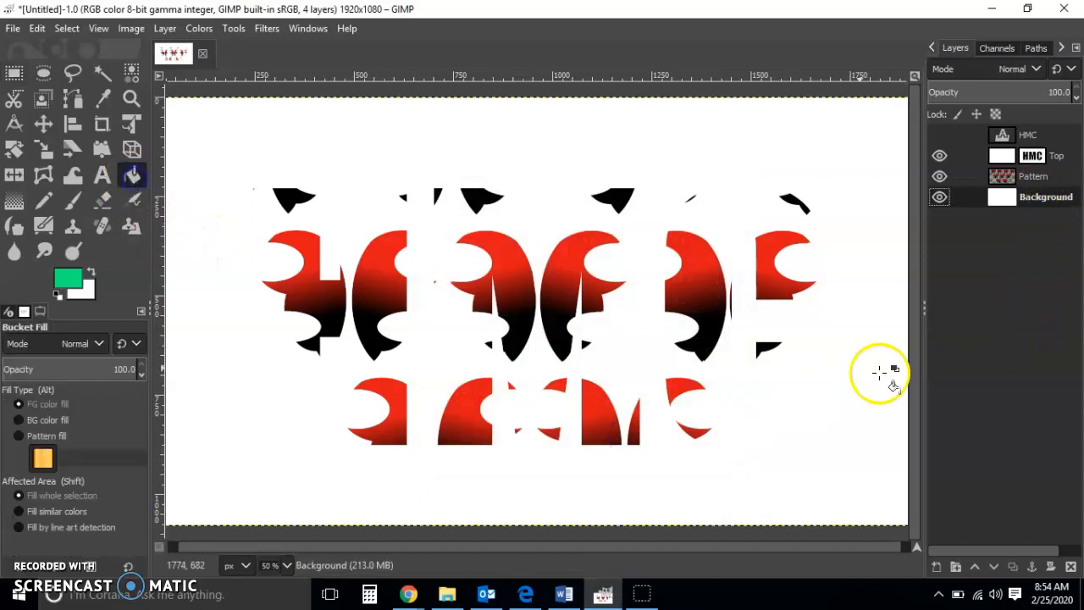
pyautogui.click(817, 399)
pyautogui.click(15, 74)
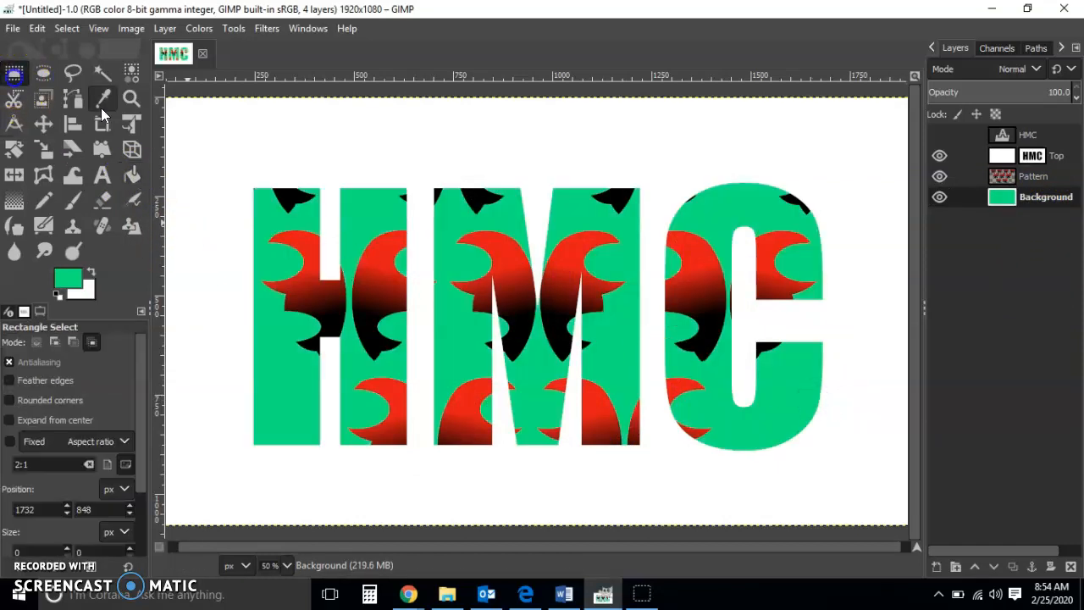